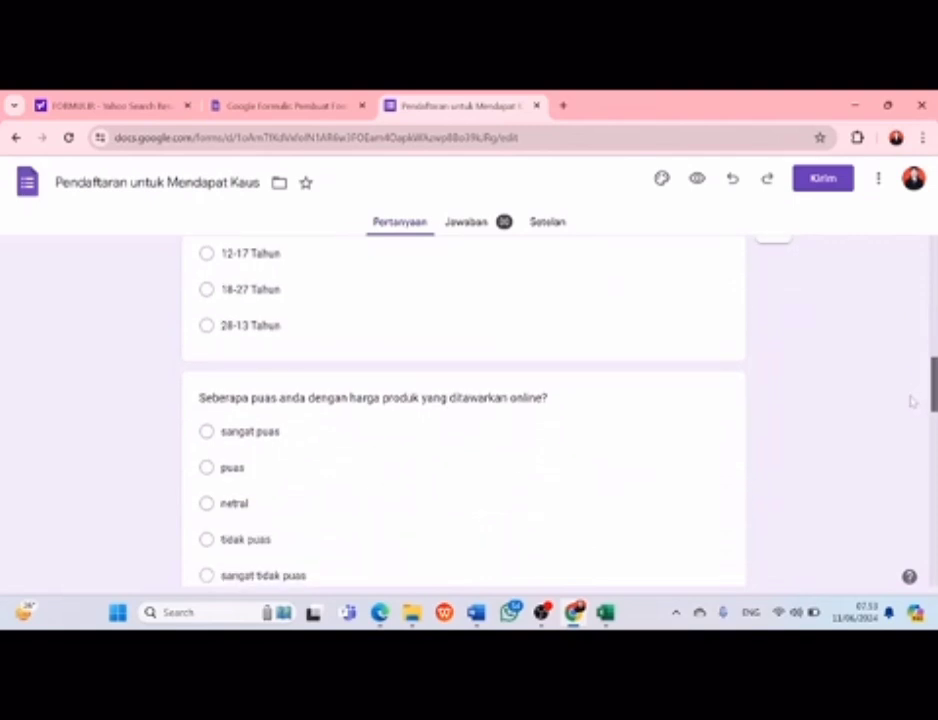
Step: Review the survey form's questions and title section, and look through the summary of its collected responses
scroll(903, 427, up, 4)
scroll(897, 370, up, 10)
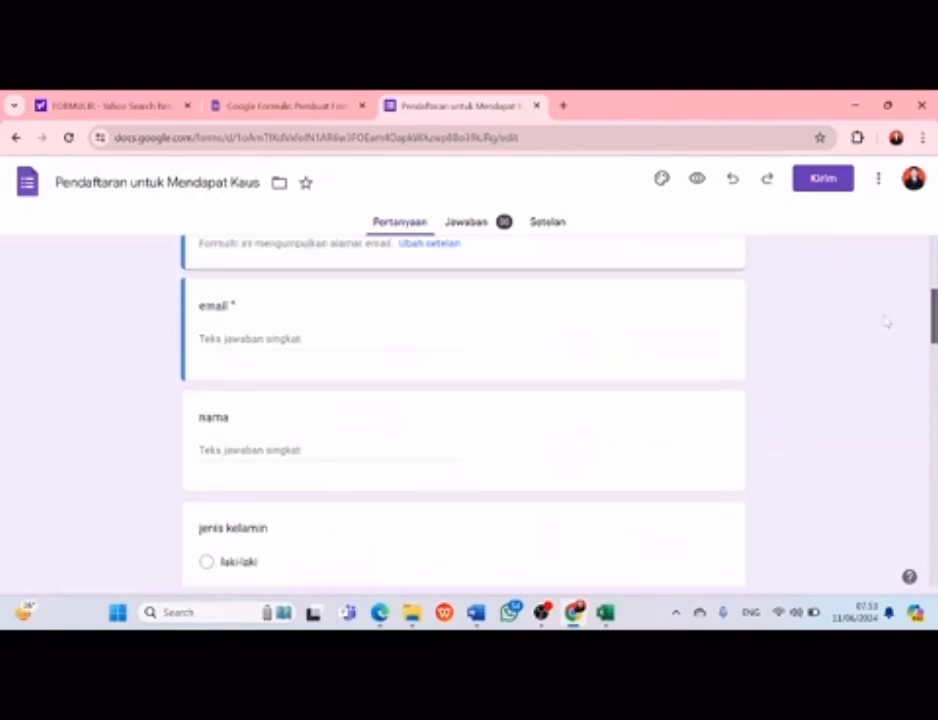
scroll(870, 268, up, 1)
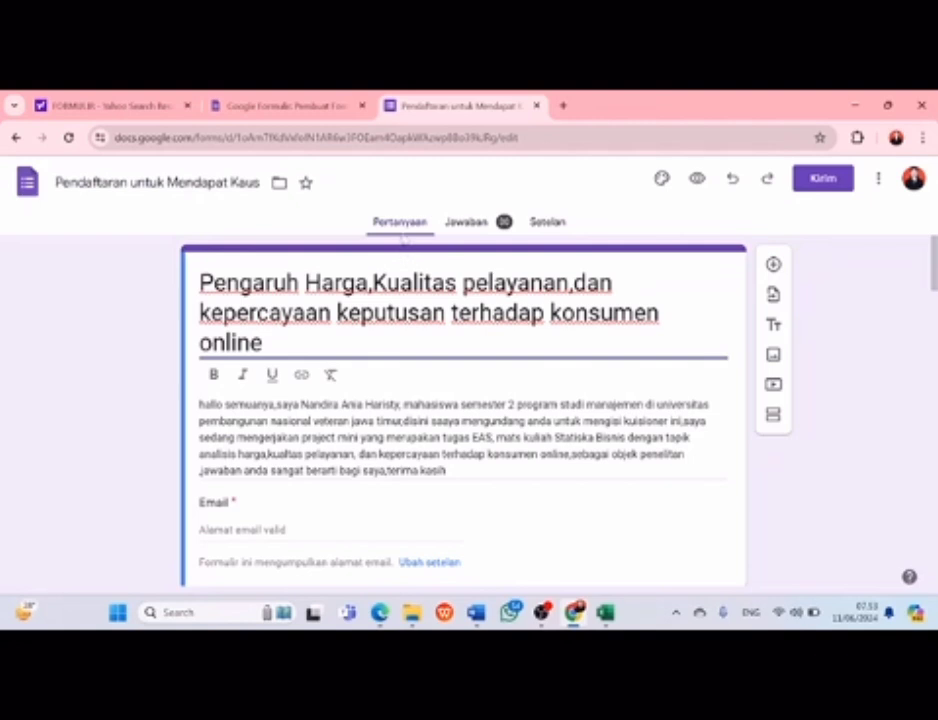
click(462, 222)
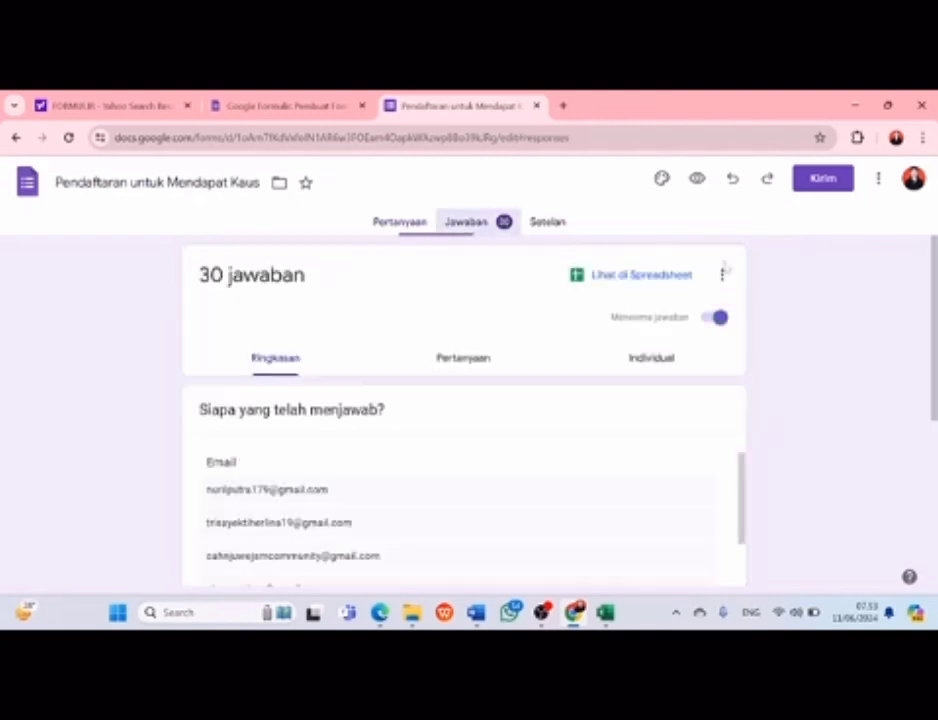
scroll(934, 310, down, 5)
scroll(921, 378, down, 3)
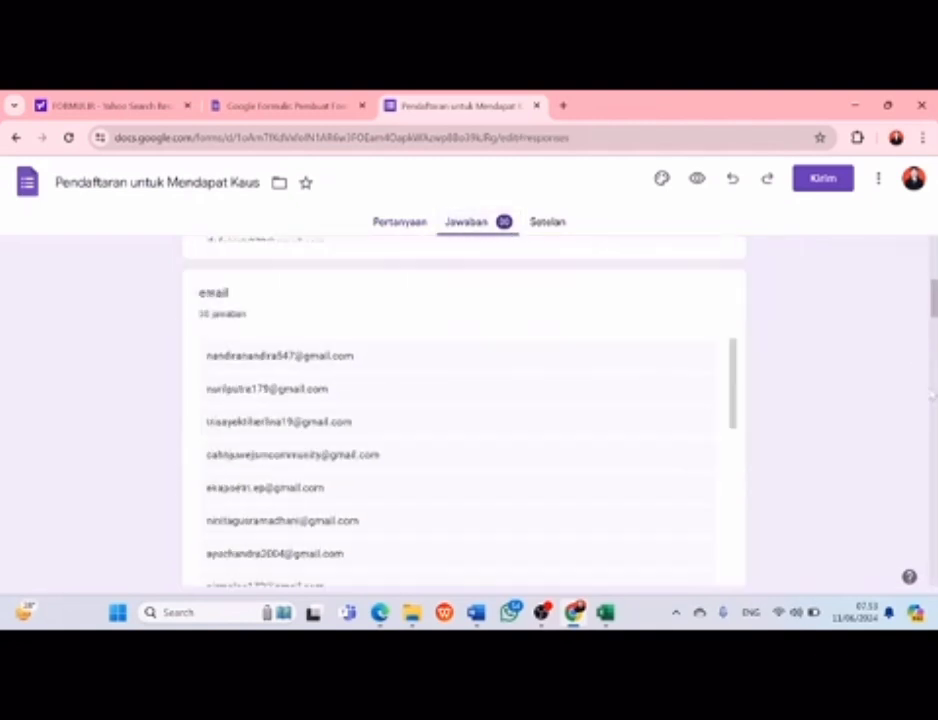
scroll(921, 378, down, 20)
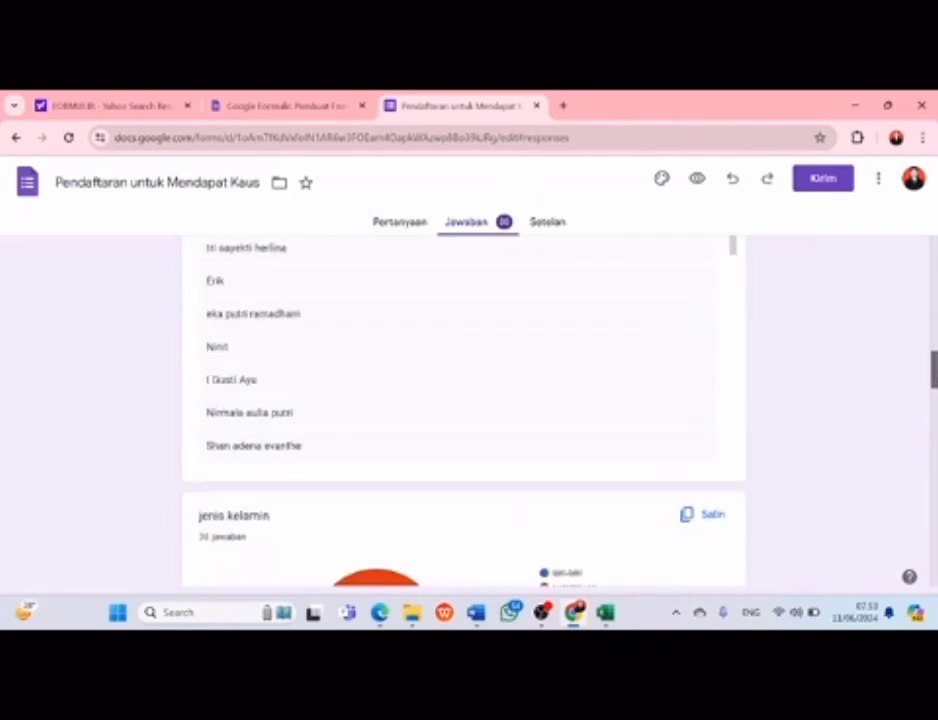
scroll(785, 515, up, 8)
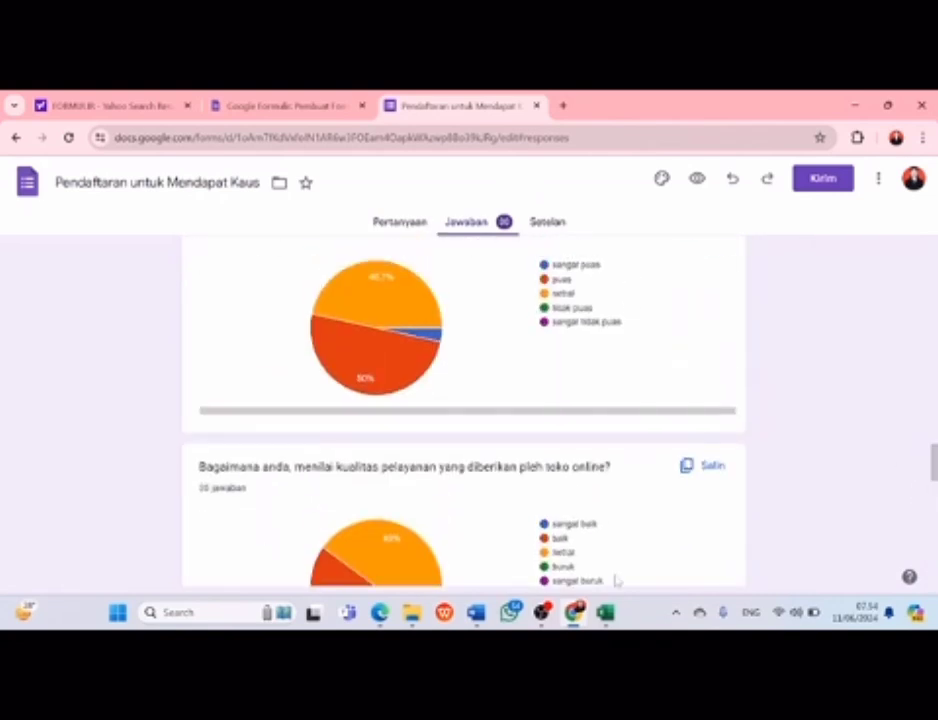
Step: Switch to the Excel workbook and examine the coded questionnaire scores, including the X1, X2 and X3 item columns and their TOTAL columns
mouse_move(603, 614)
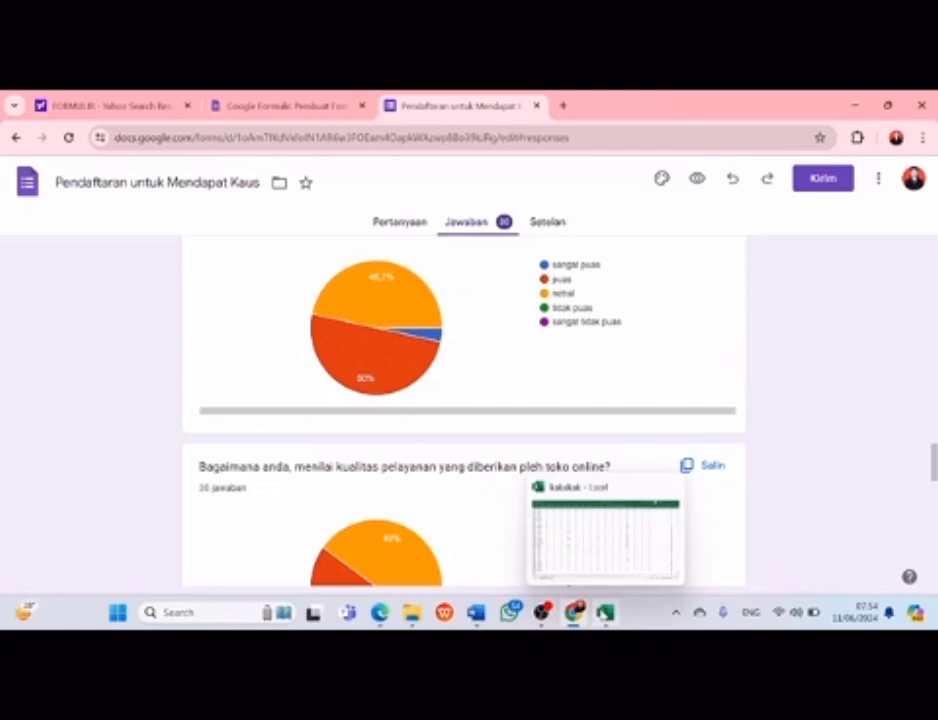
click(605, 612)
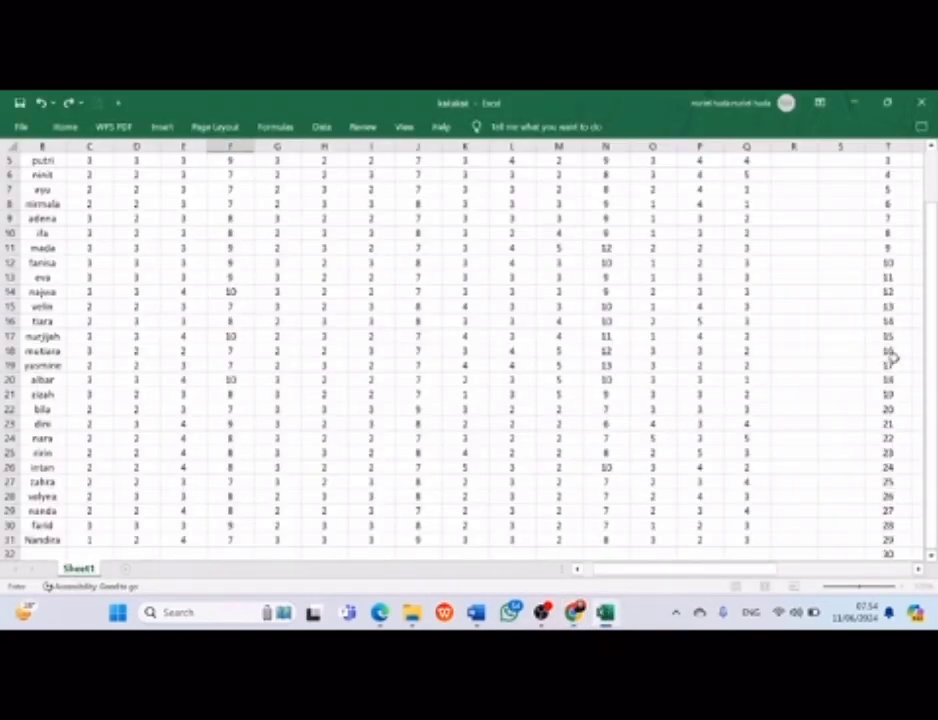
drag(714, 576, 703, 576)
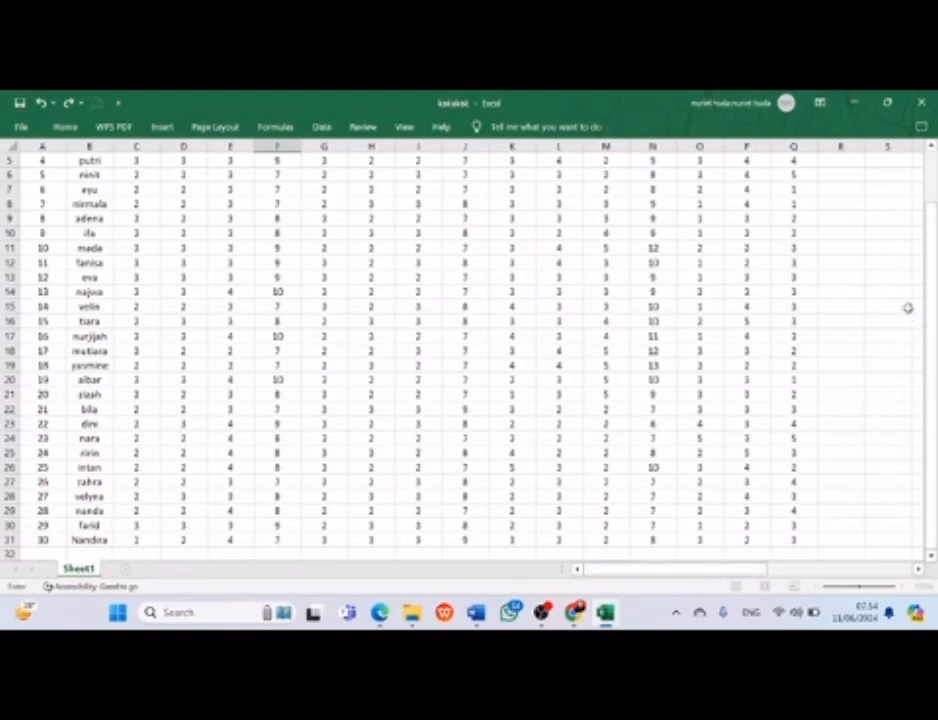
drag(931, 306, 907, 210)
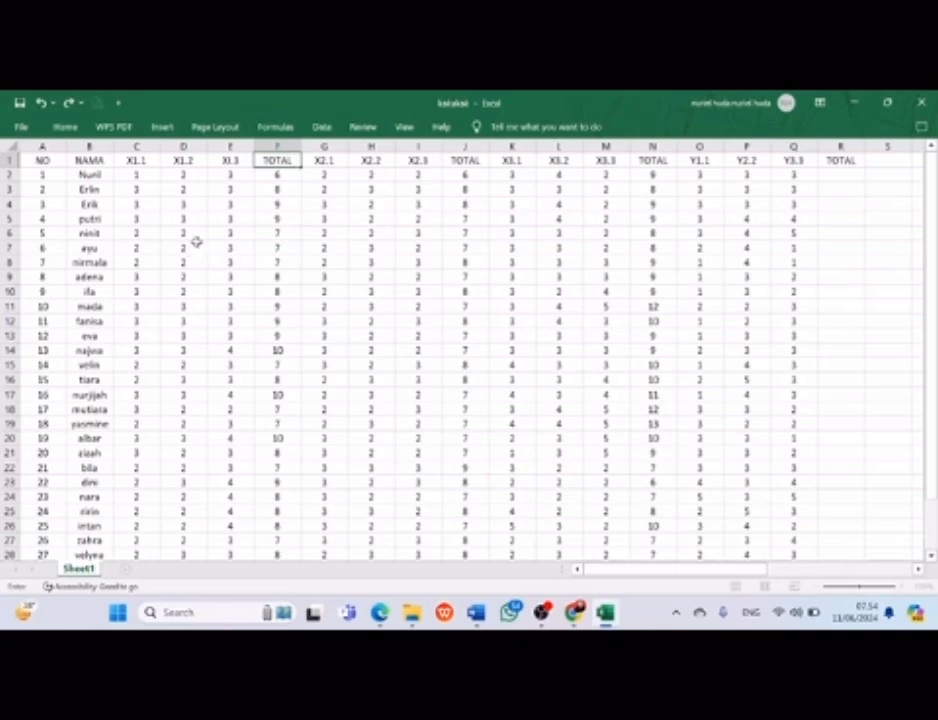
click(137, 162)
drag(234, 161, 340, 162)
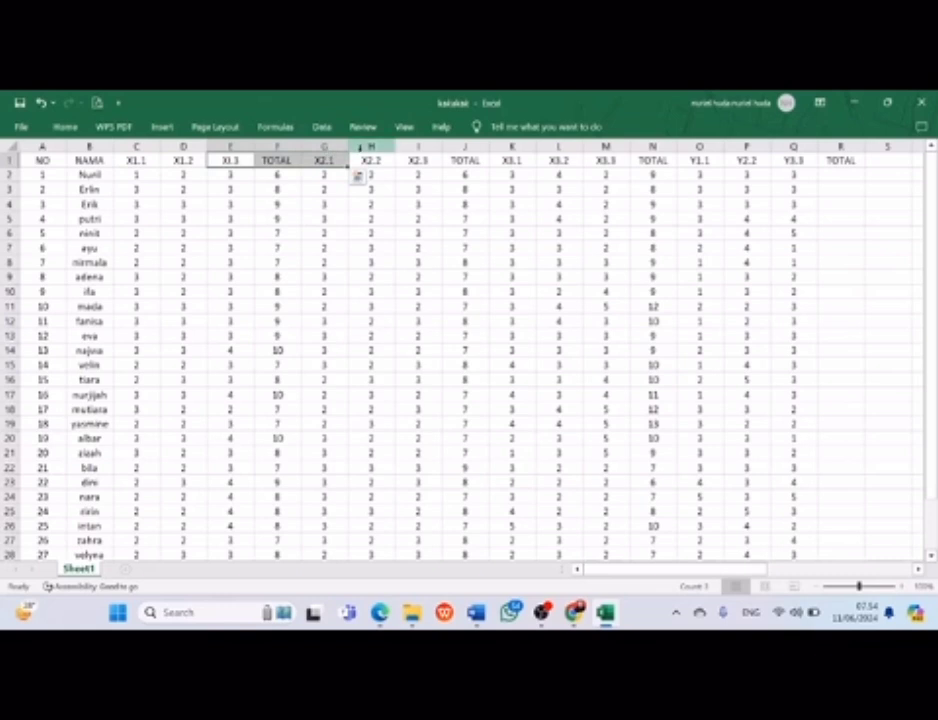
click(370, 161)
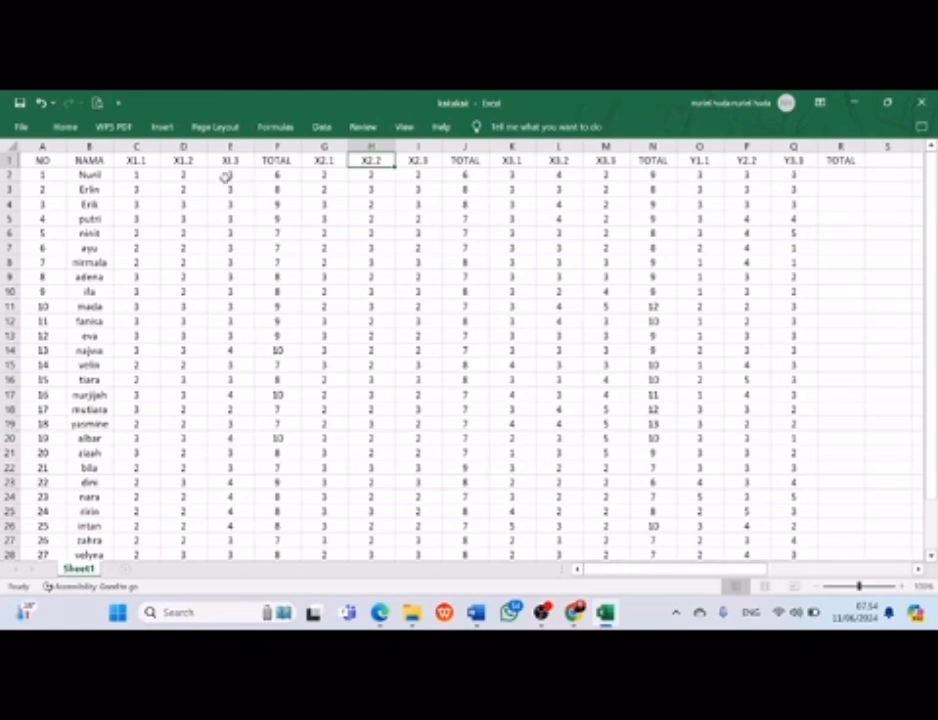
click(263, 162)
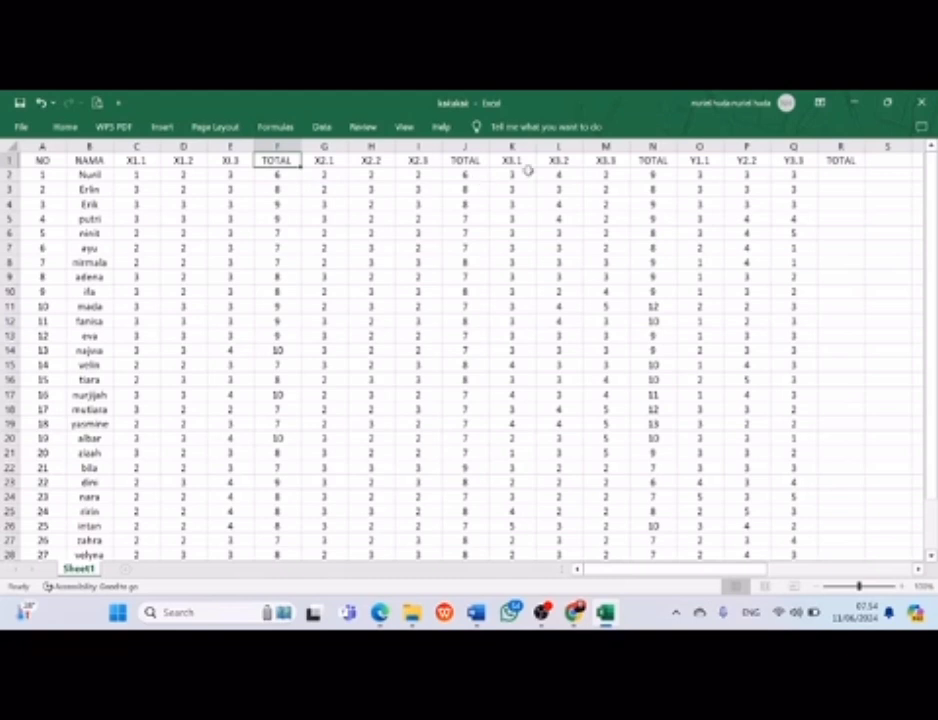
Step: Try to total the Y1.1, Y2.2 and Y3.3 scores by applying AutoSum to O2:Q31
click(828, 173)
click(825, 188)
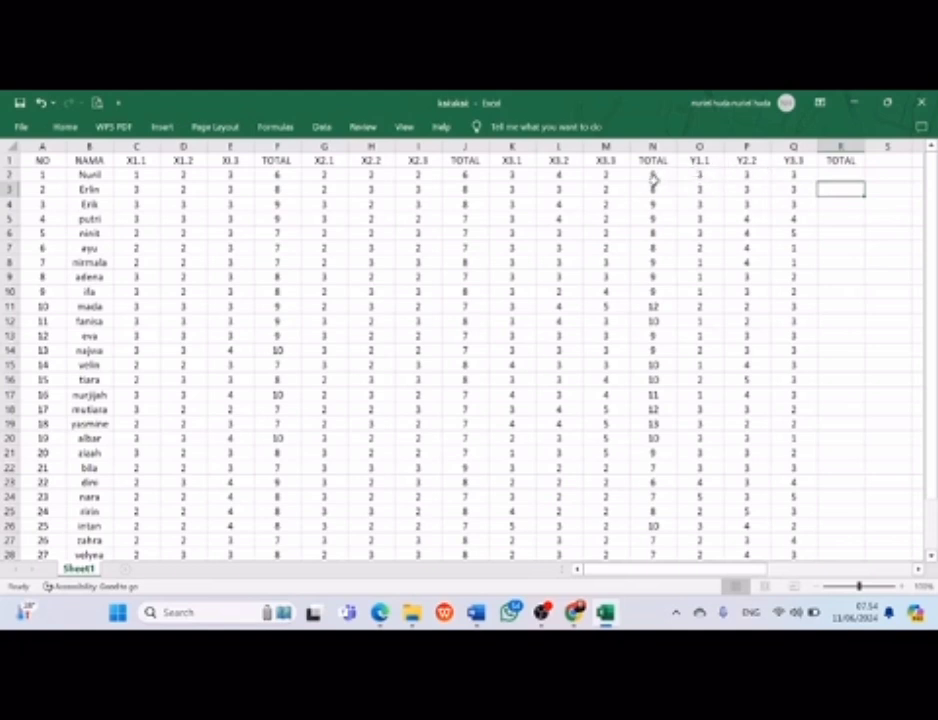
drag(826, 172, 792, 527)
click(705, 184)
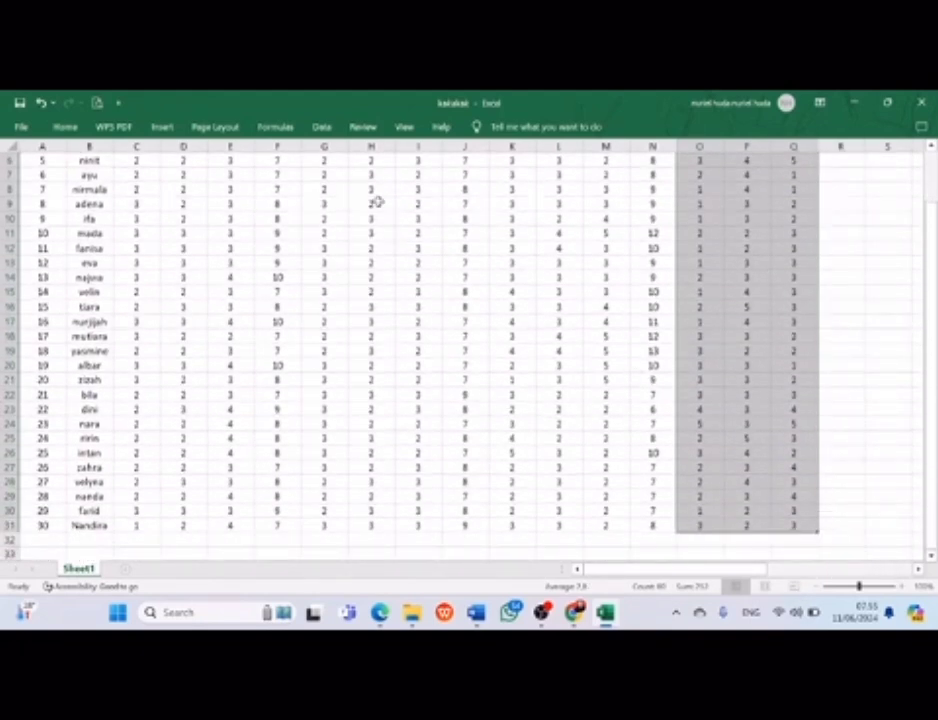
click(65, 128)
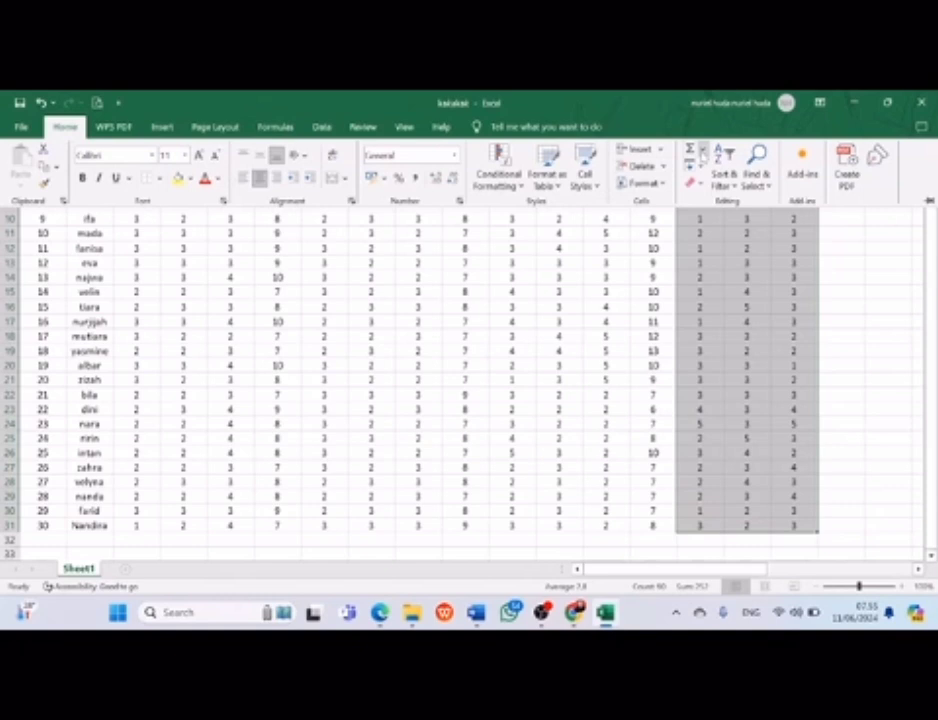
click(693, 150)
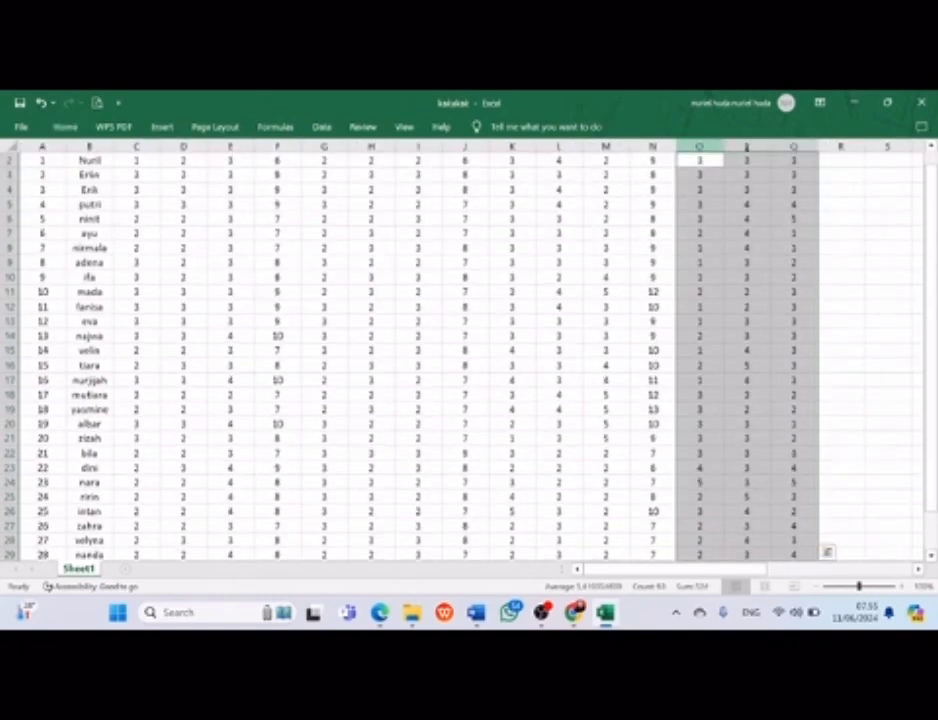
Step: Fill the Y TOTAL column with each respondent's sum by applying AutoSum to O2:R31, including the empty column R
drag(927, 226, 924, 213)
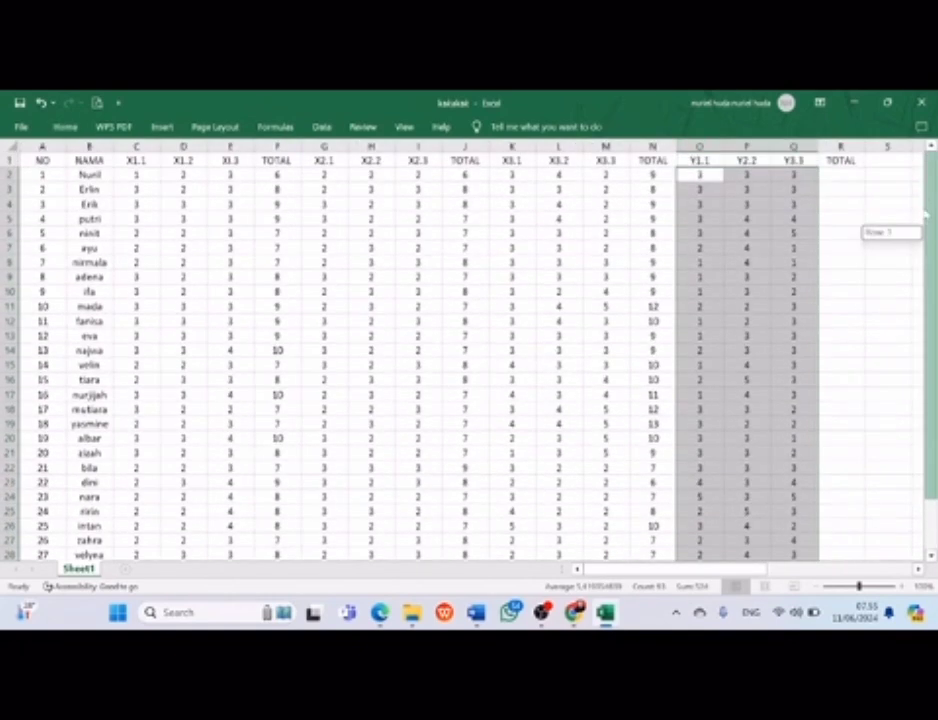
click(697, 175)
drag(697, 175, 815, 540)
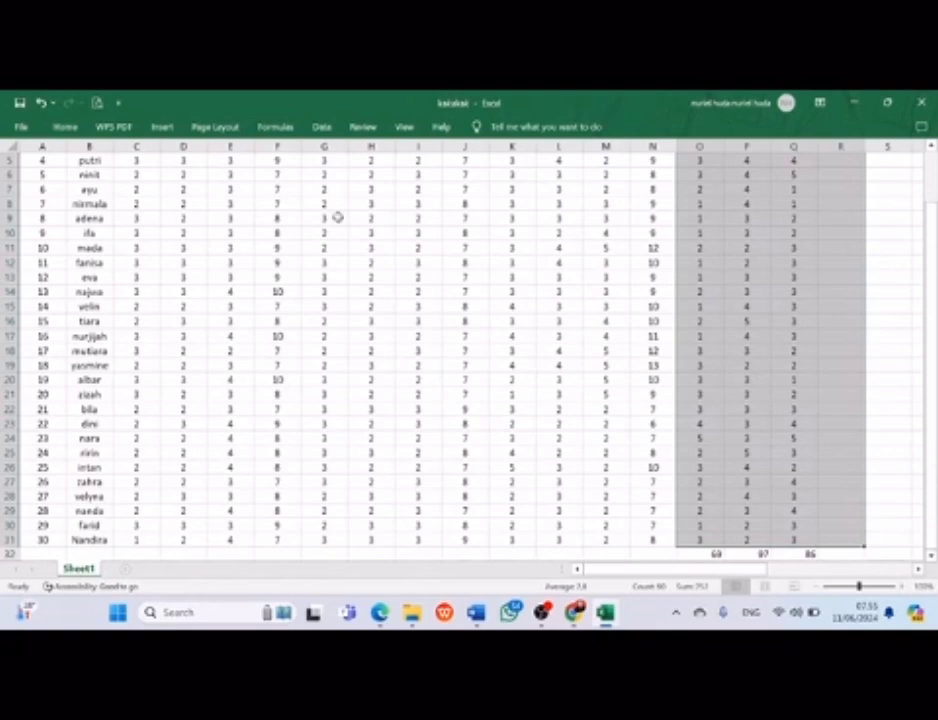
click(66, 130)
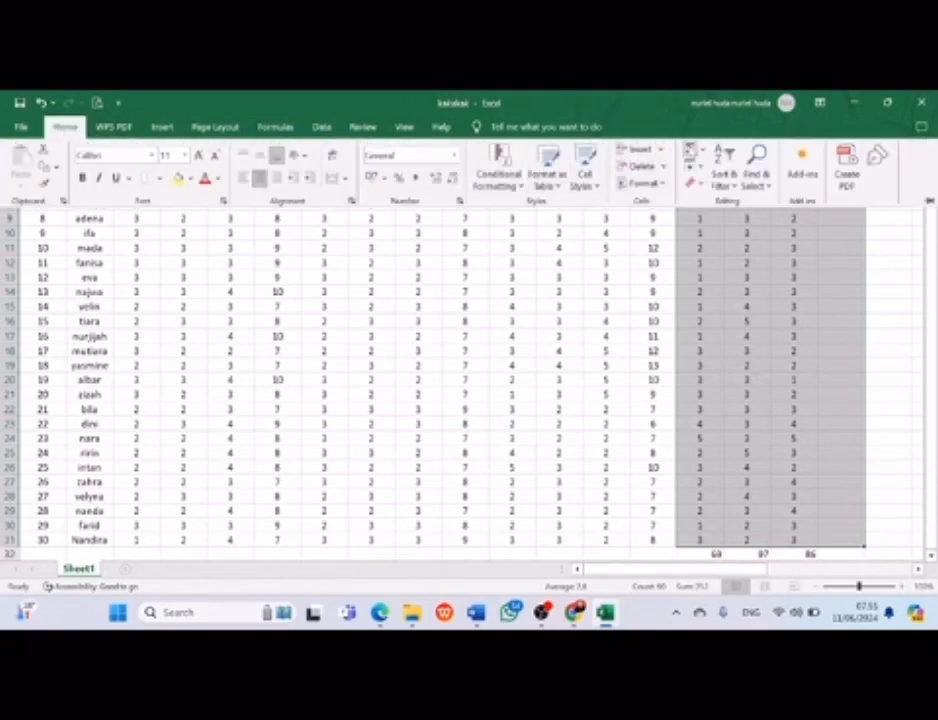
click(689, 150)
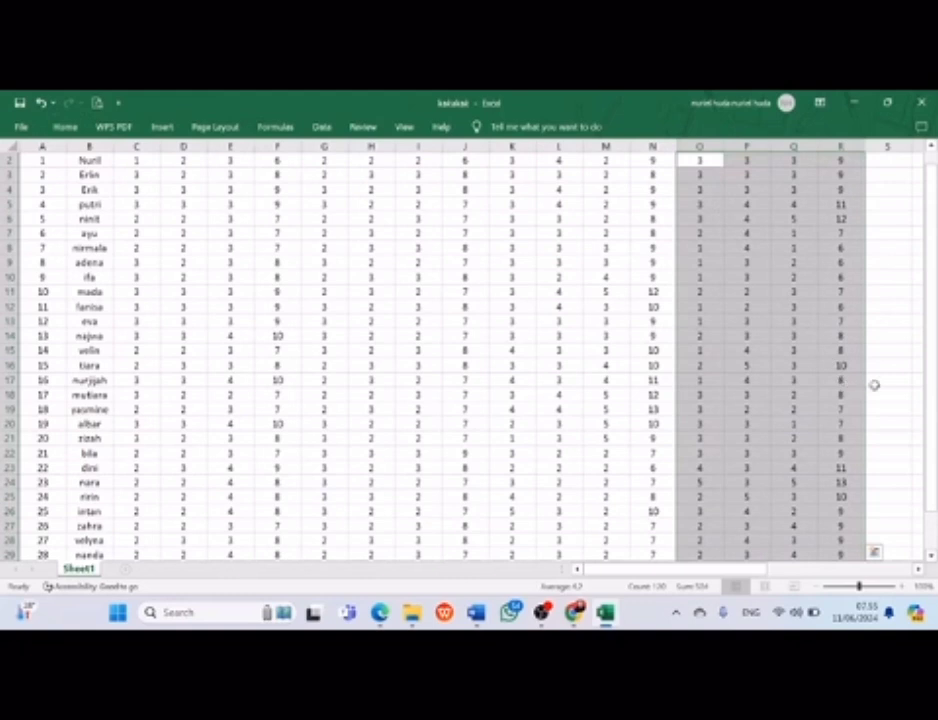
Step: Delete the stray column sums below the Y1.1, Y2.2 and Y3.3 scores in row 32
scroll(874, 385, down, 1)
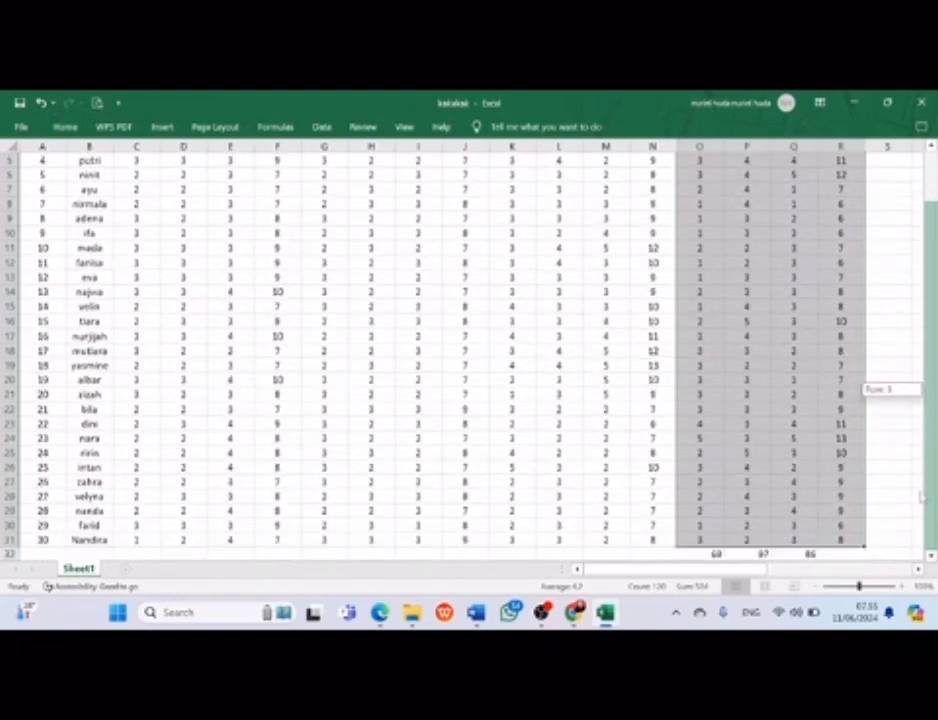
double_click(807, 556)
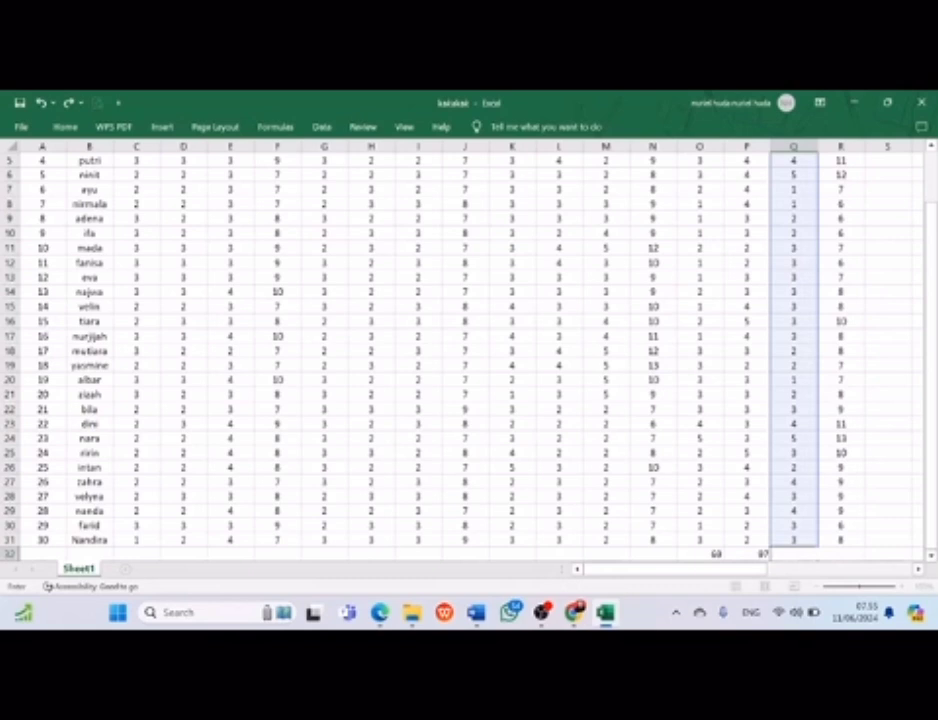
double_click(761, 556)
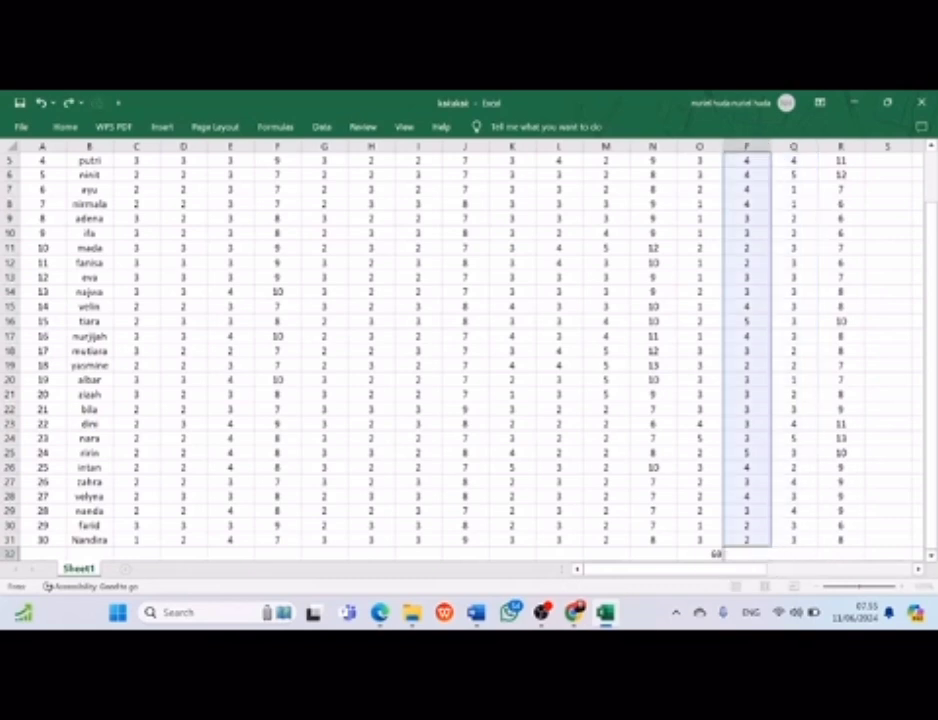
double_click(717, 554)
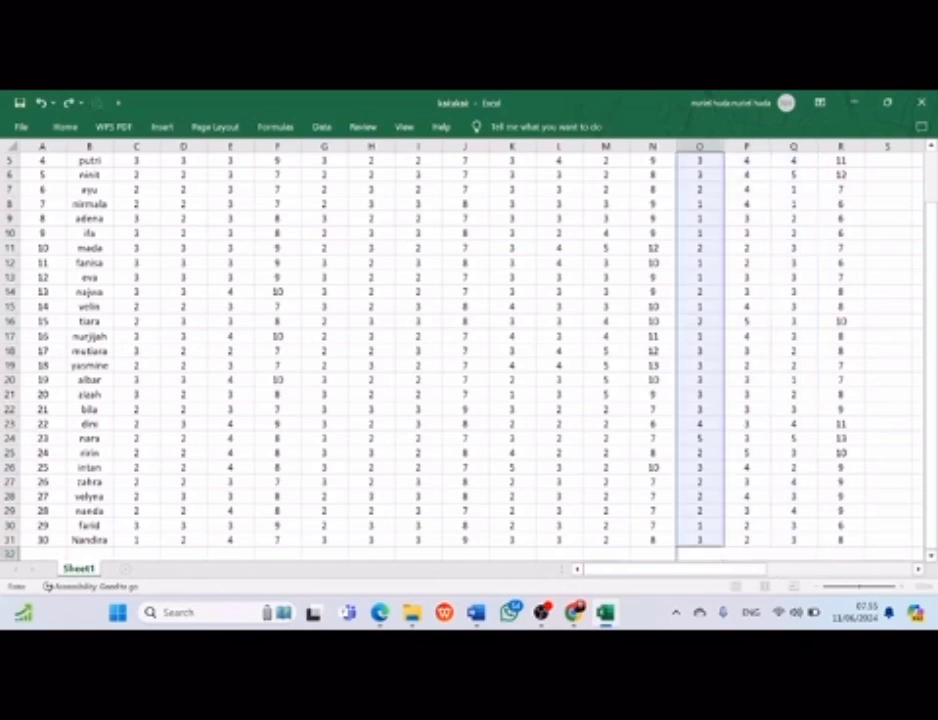
click(884, 498)
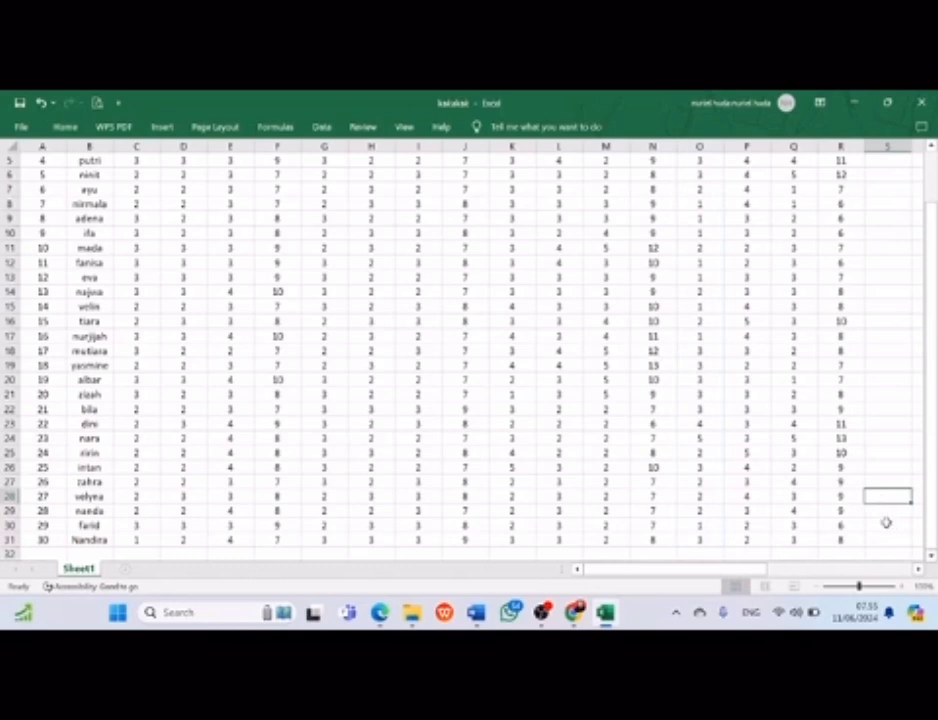
Step: Examine the X1, X2, X3 and Y recap table in columns T to X and the regression summary output beside it
drag(920, 455, 922, 443)
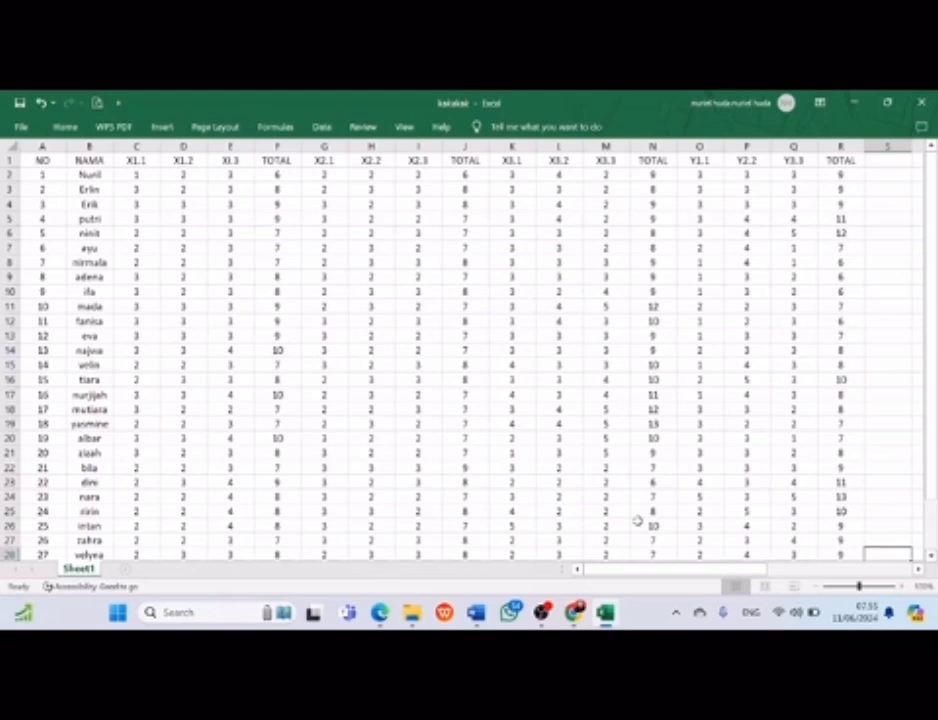
drag(611, 575, 658, 580)
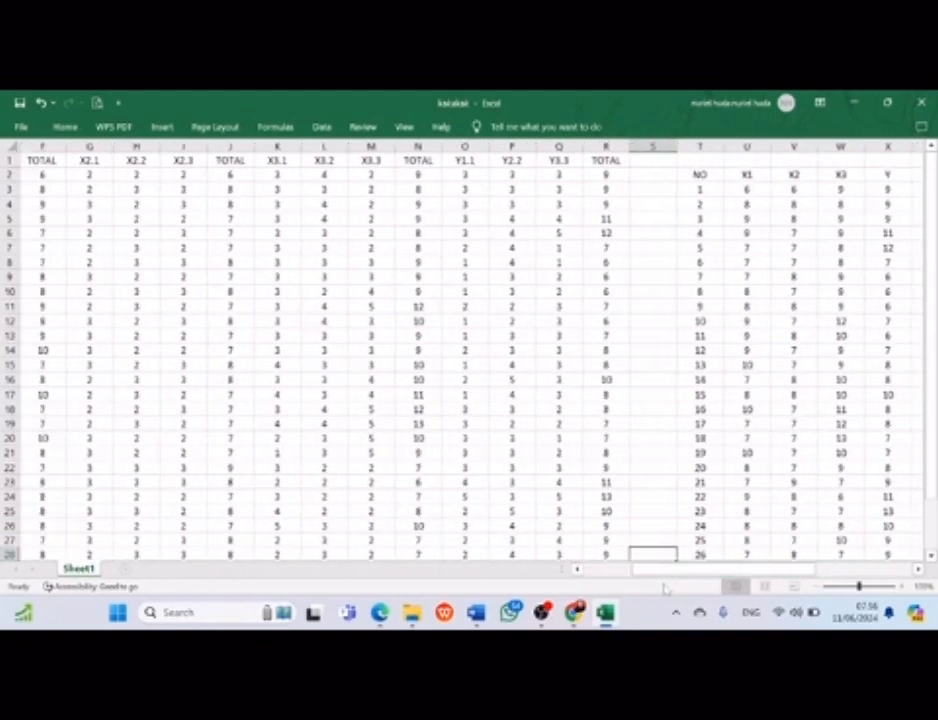
click(697, 175)
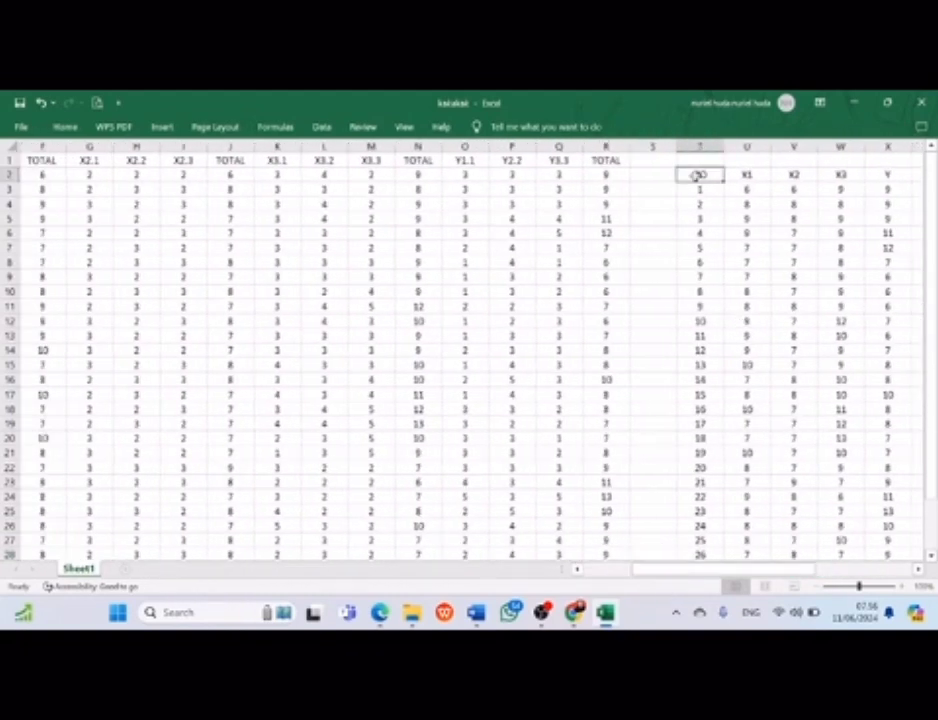
click(887, 336)
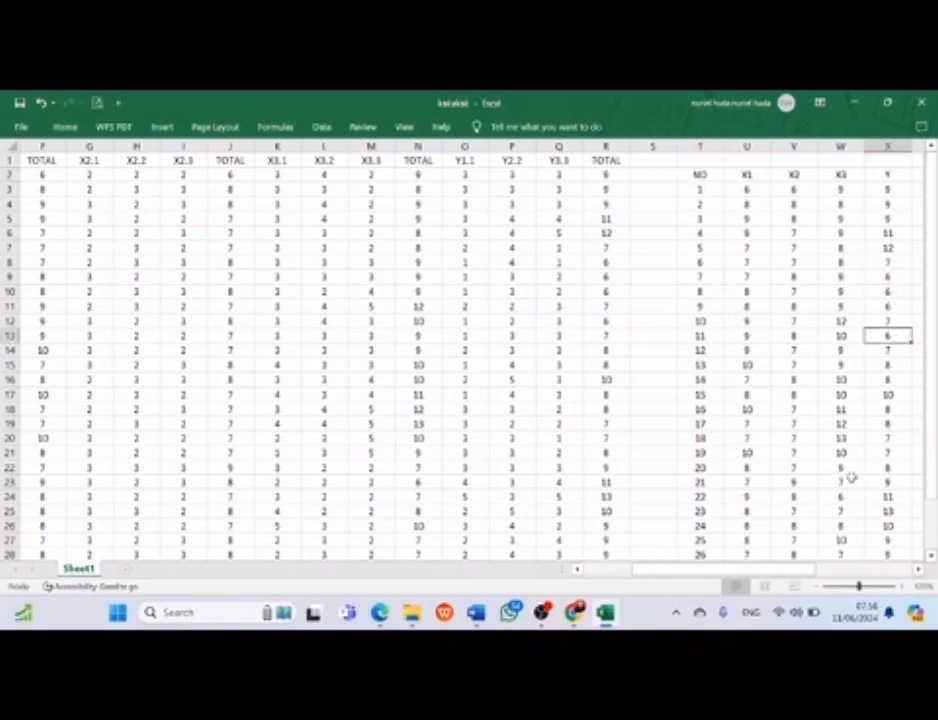
drag(934, 453, 934, 465)
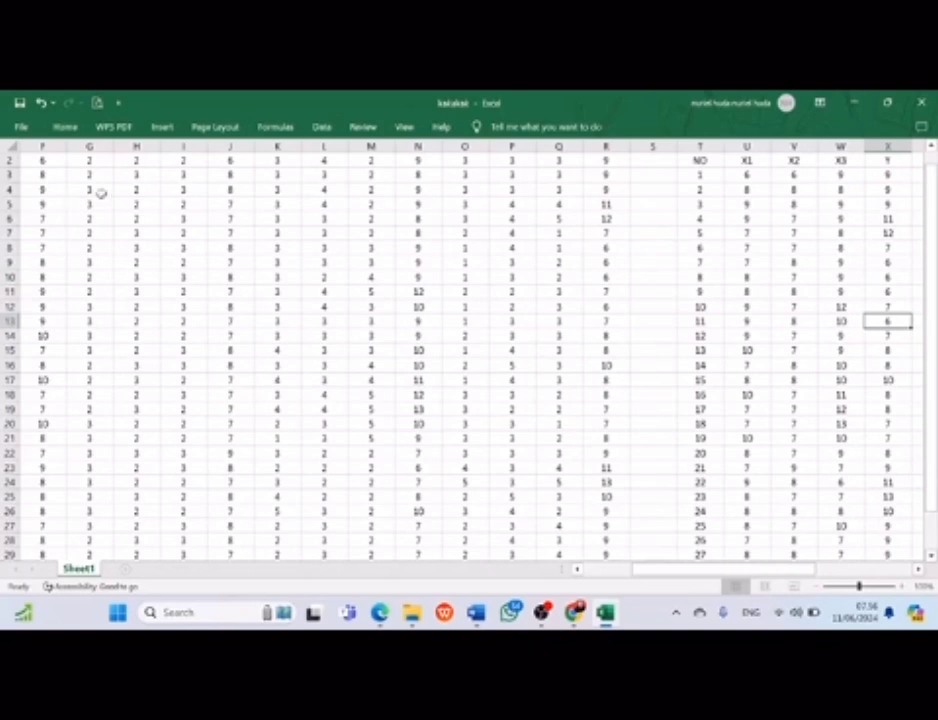
drag(934, 332, 934, 322)
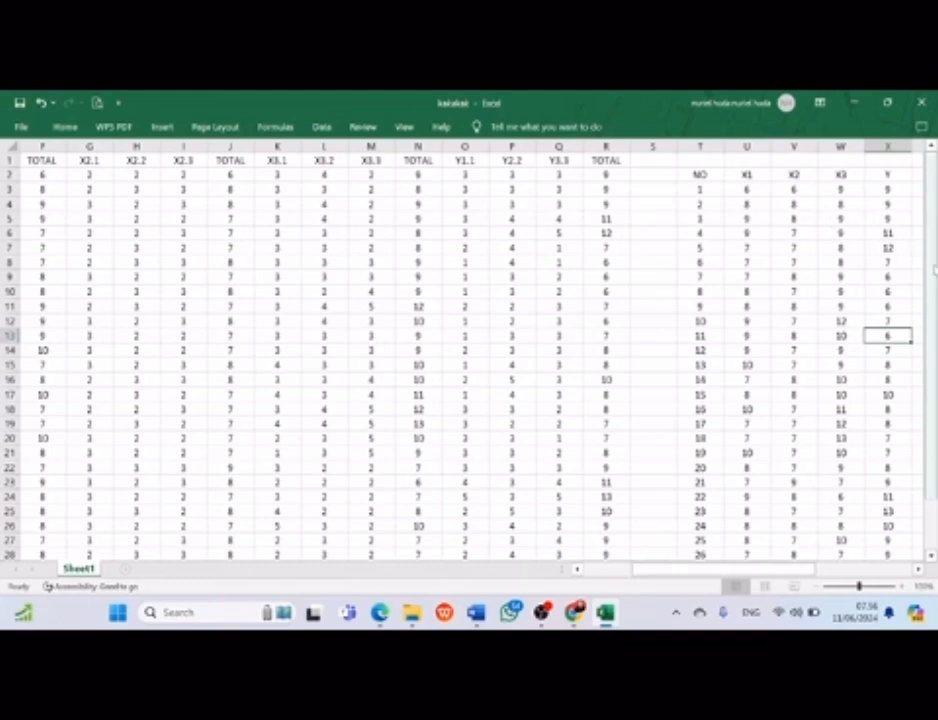
mouse_move(934, 268)
mouse_down()
mouse_move(934, 288)
mouse_move(934, 280)
mouse_up()
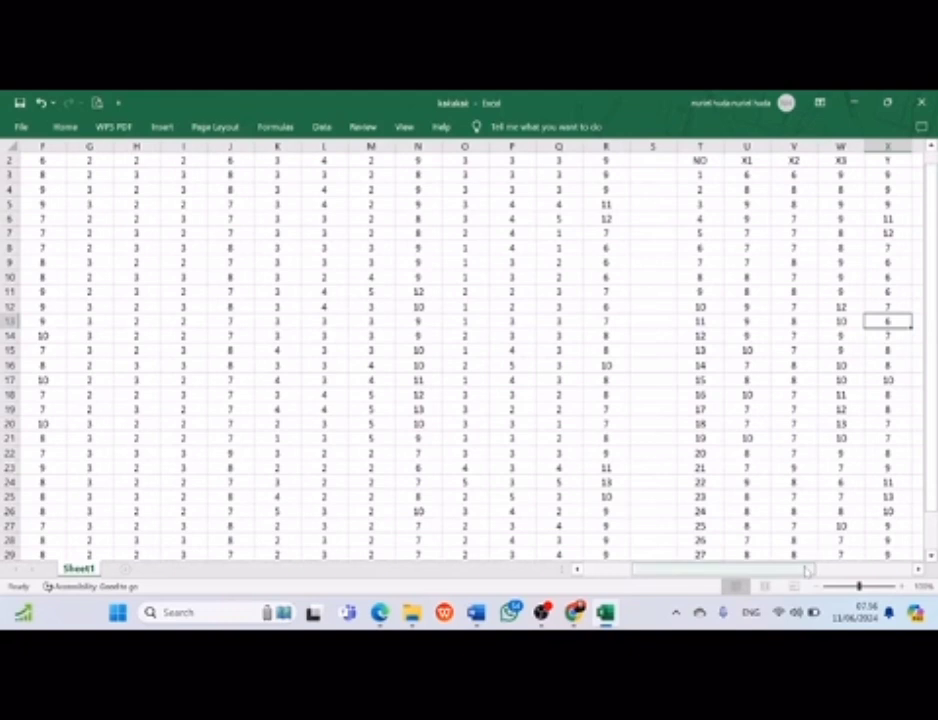
drag(930, 390, 930, 378)
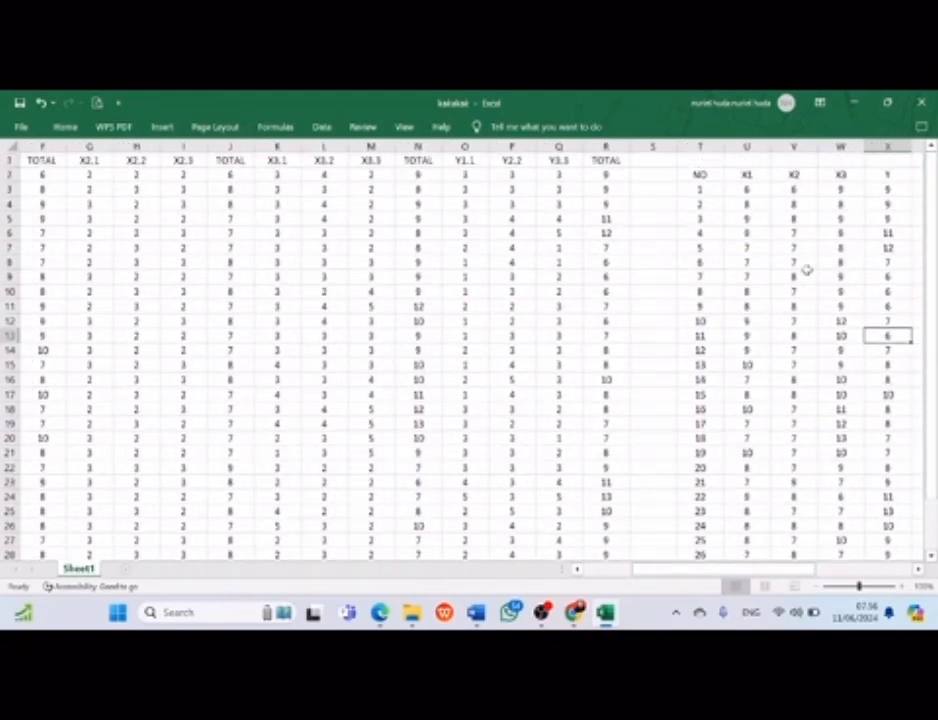
mouse_move(930, 224)
mouse_down()
mouse_move(930, 238)
mouse_move(930, 226)
mouse_up()
drag(801, 571, 864, 575)
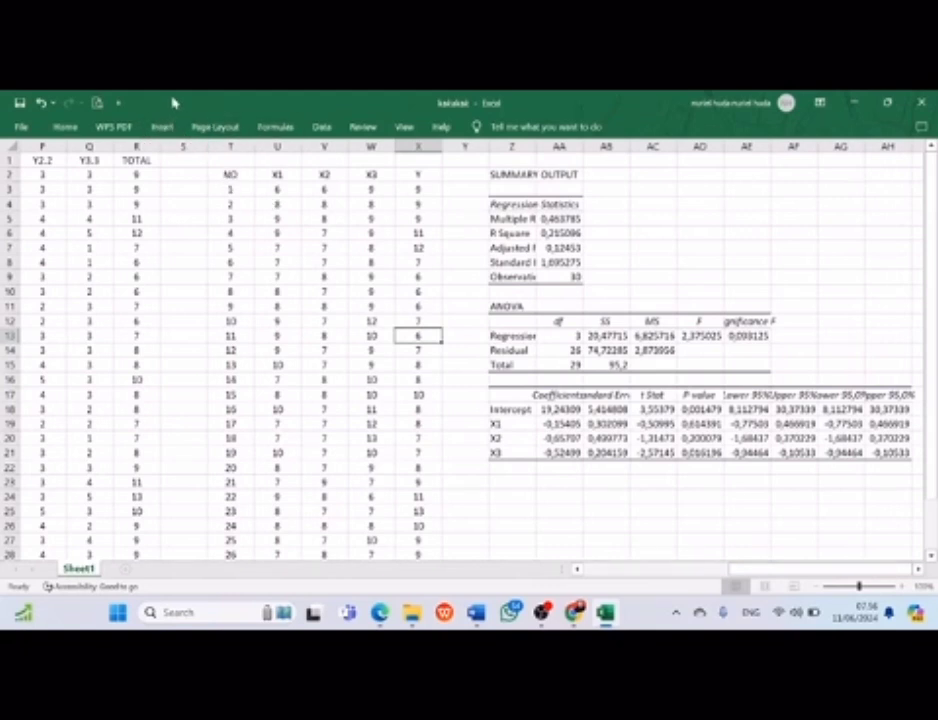
click(321, 127)
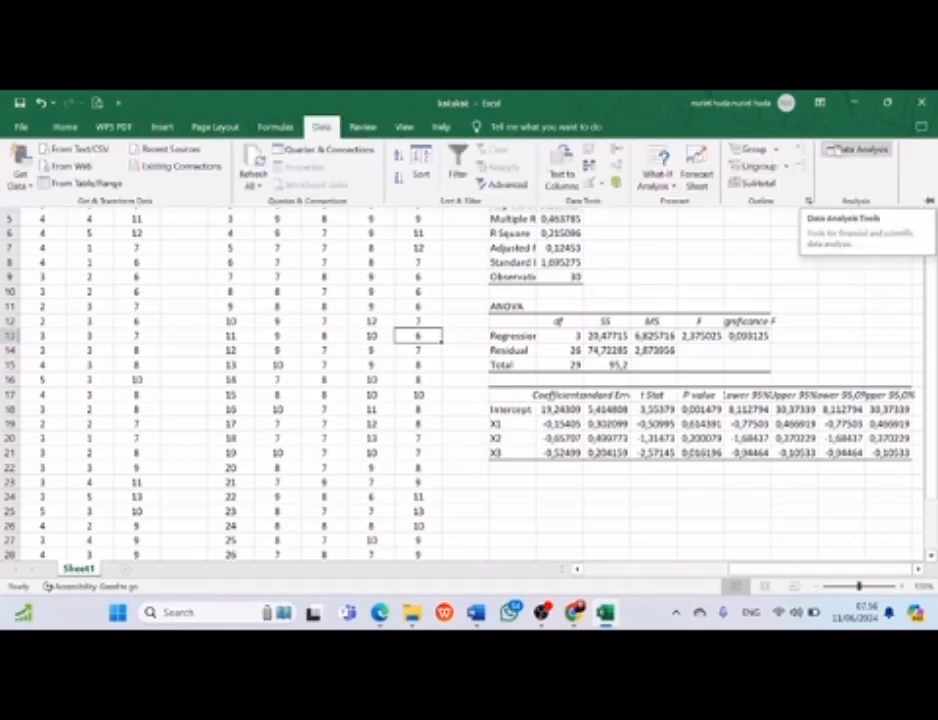
click(840, 149)
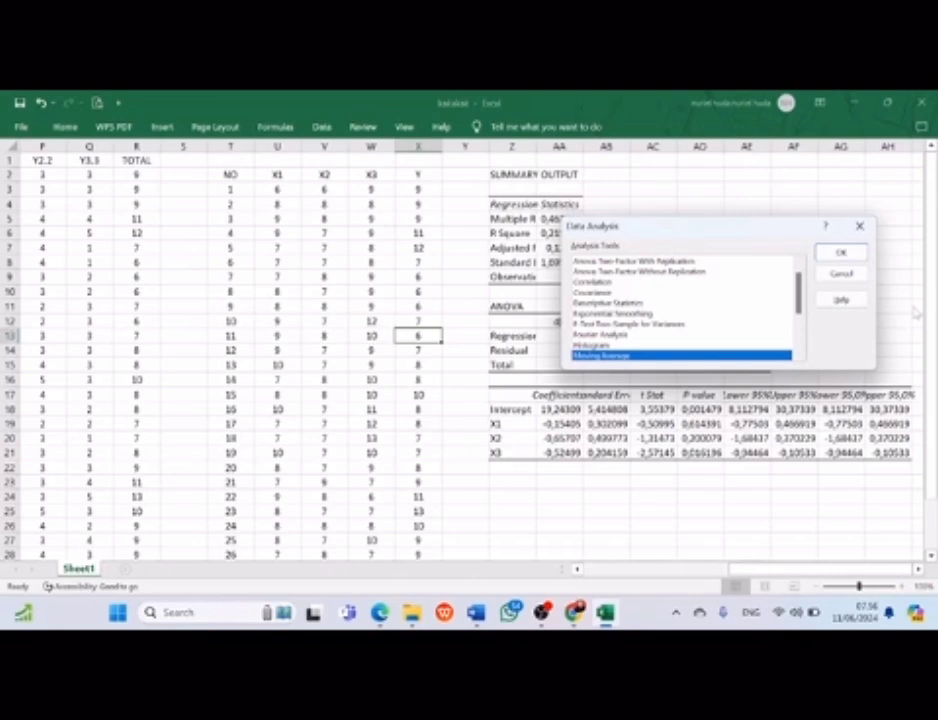
drag(799, 307, 802, 364)
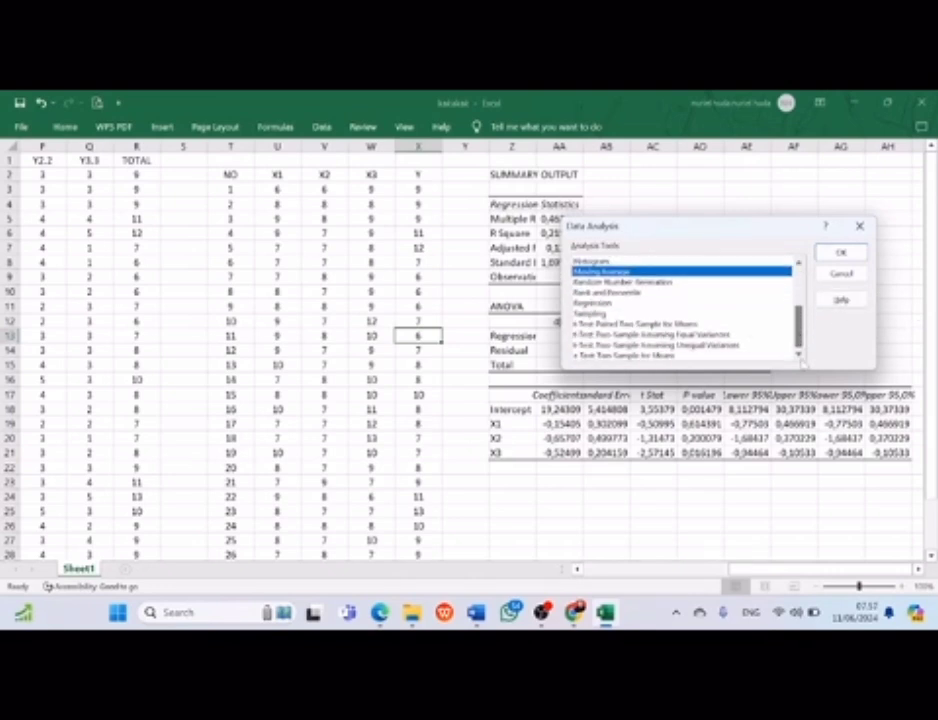
click(694, 304)
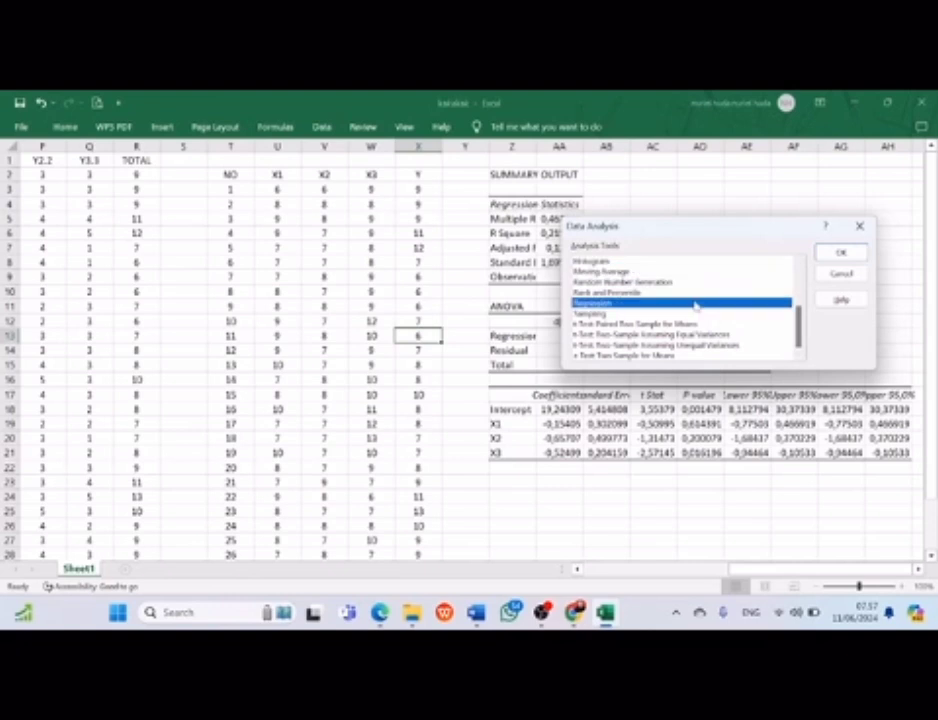
click(840, 252)
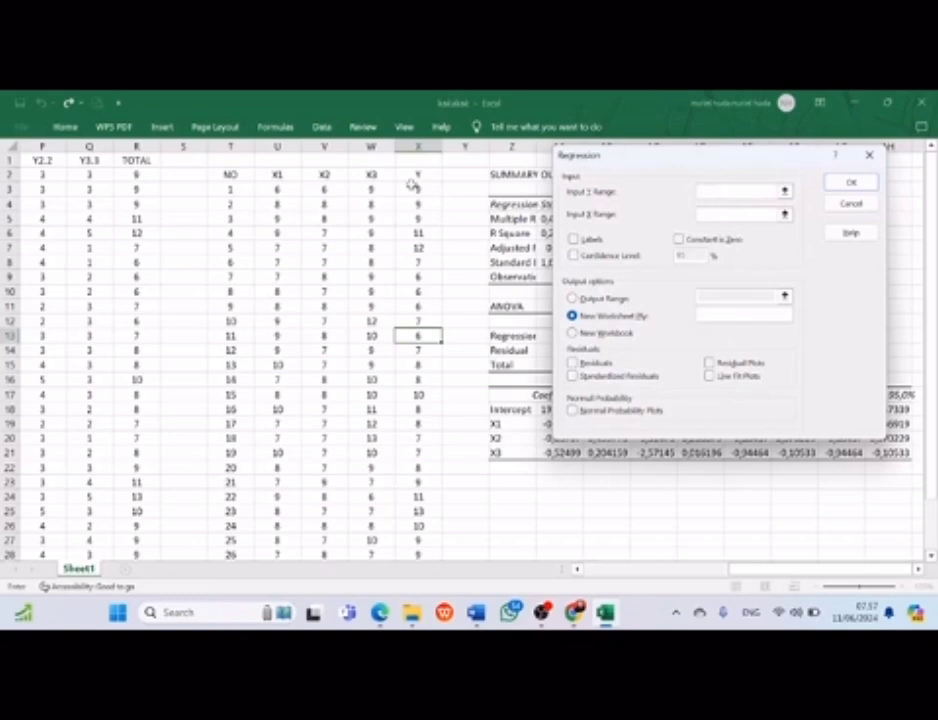
drag(410, 178, 428, 161)
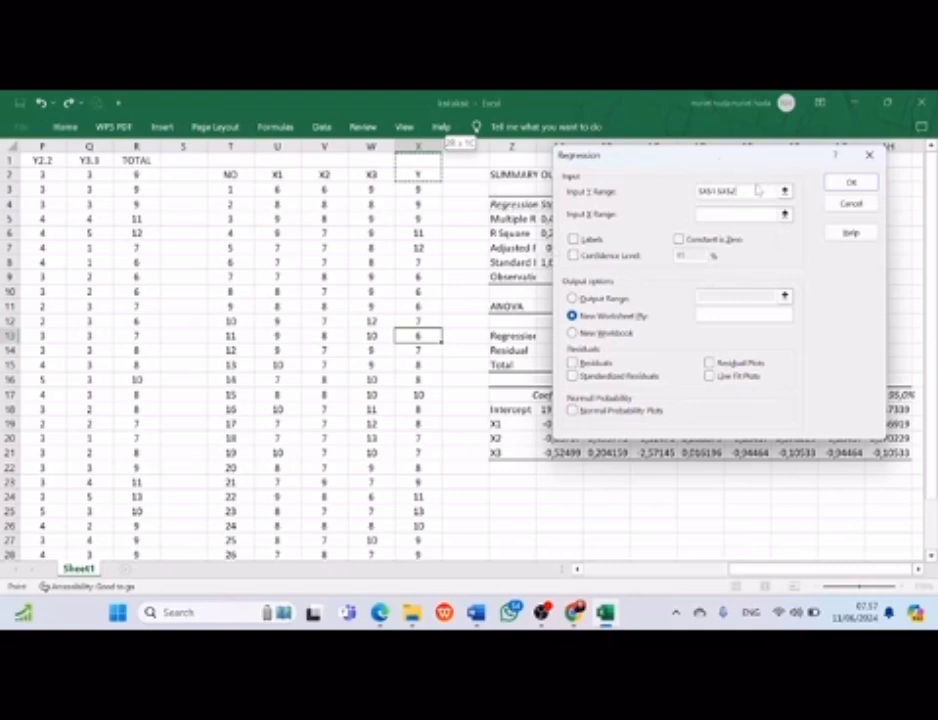
key(BackSpace)
key(BackSpace)
key(BackSpace)
key(BackSpace)
key(BackSpace)
key(BackSpace)
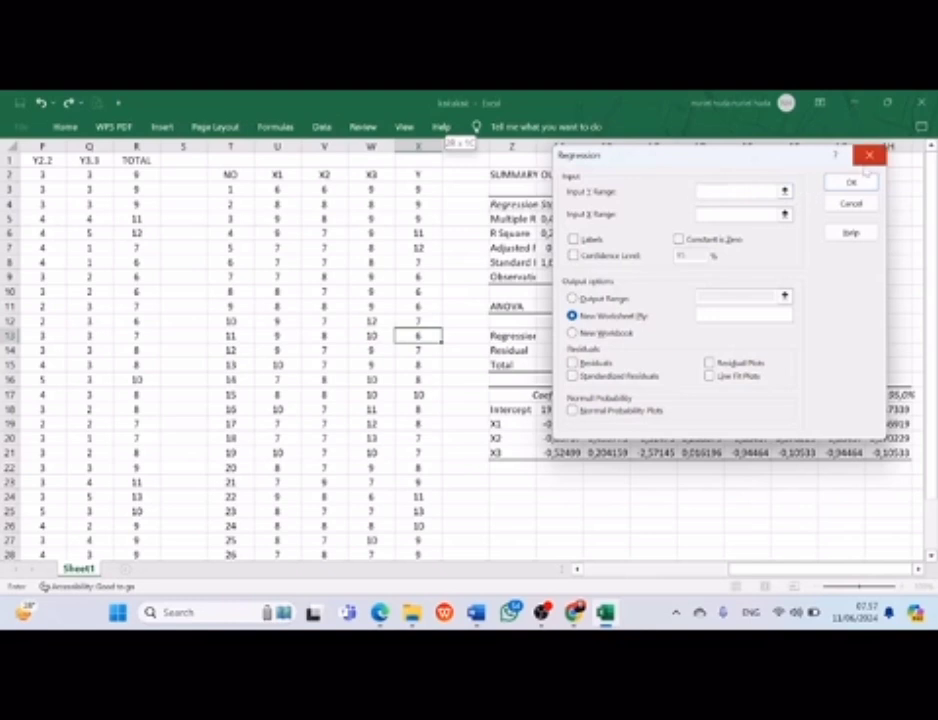
click(873, 157)
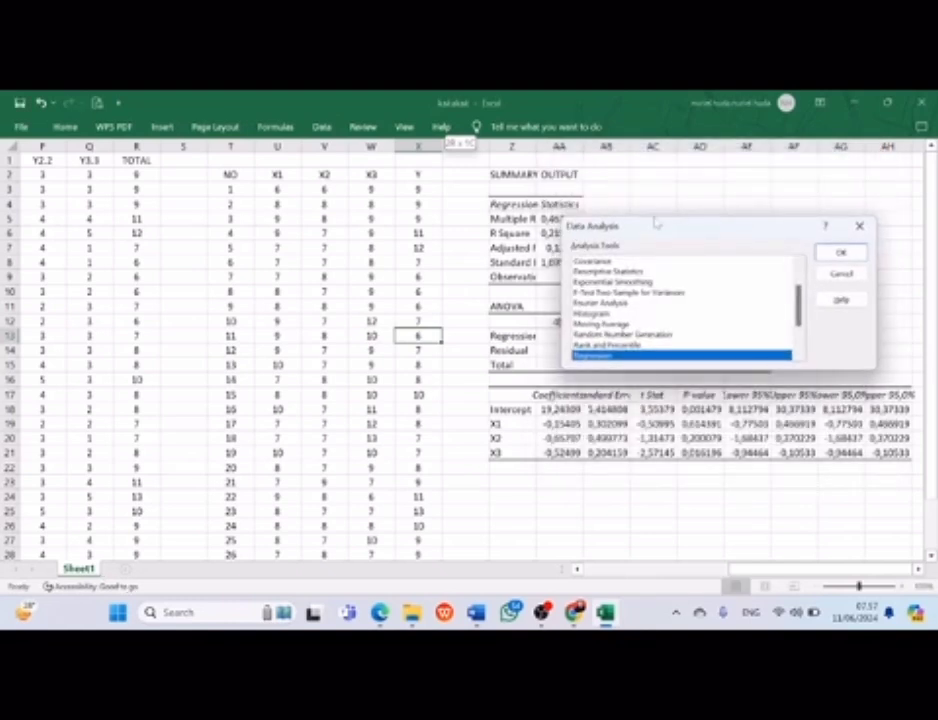
click(859, 225)
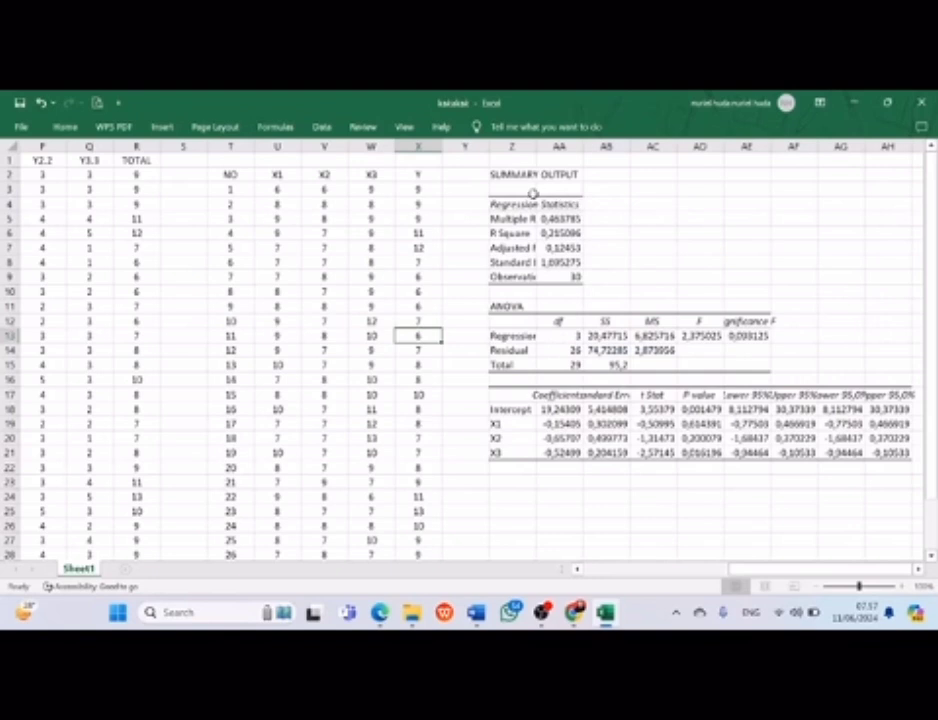
Step: Widen columns Z through AD so the labels and figures of the regression summary output have more room
drag(533, 146, 614, 146)
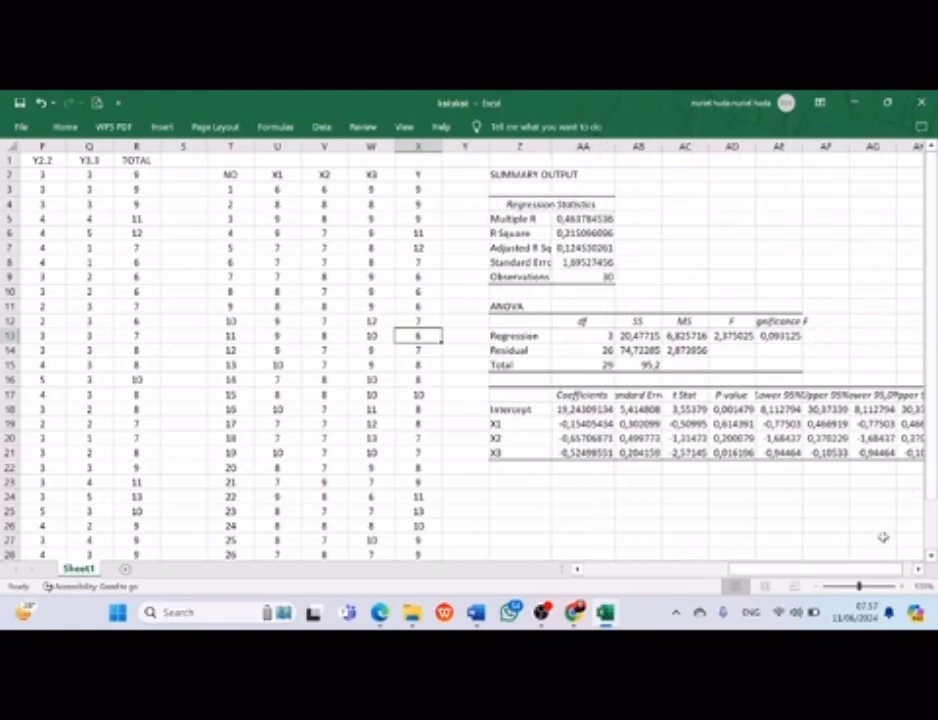
drag(878, 568, 884, 568)
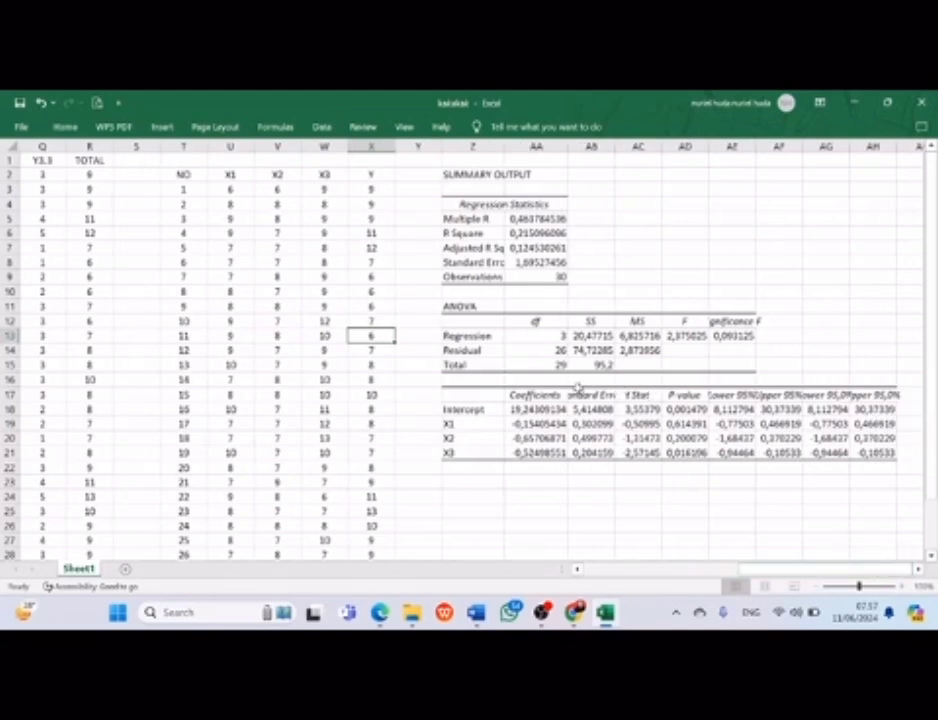
click(562, 382)
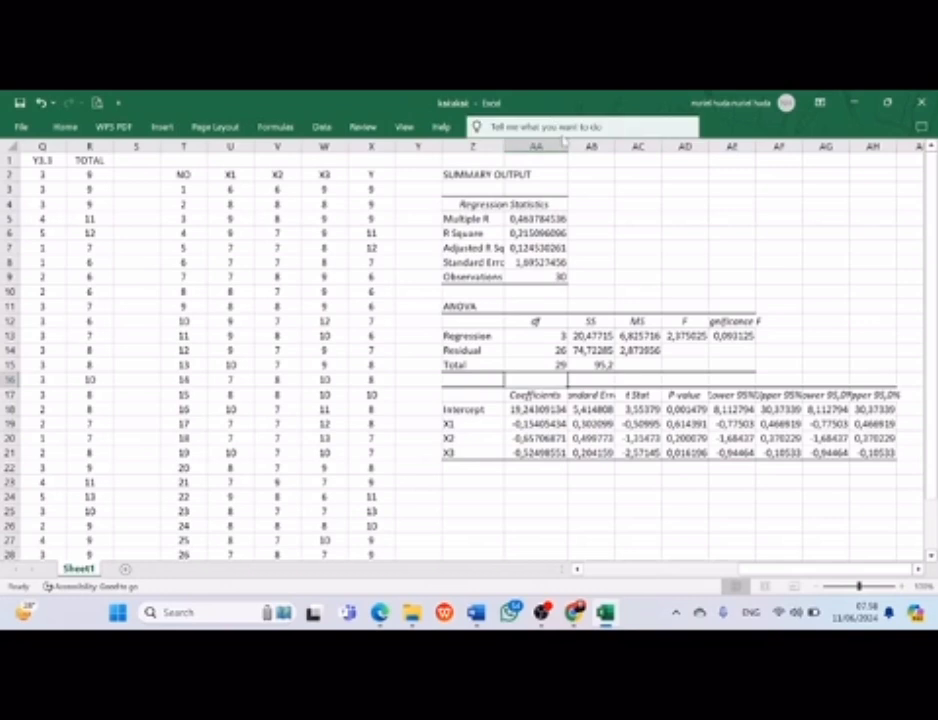
drag(566, 146, 800, 146)
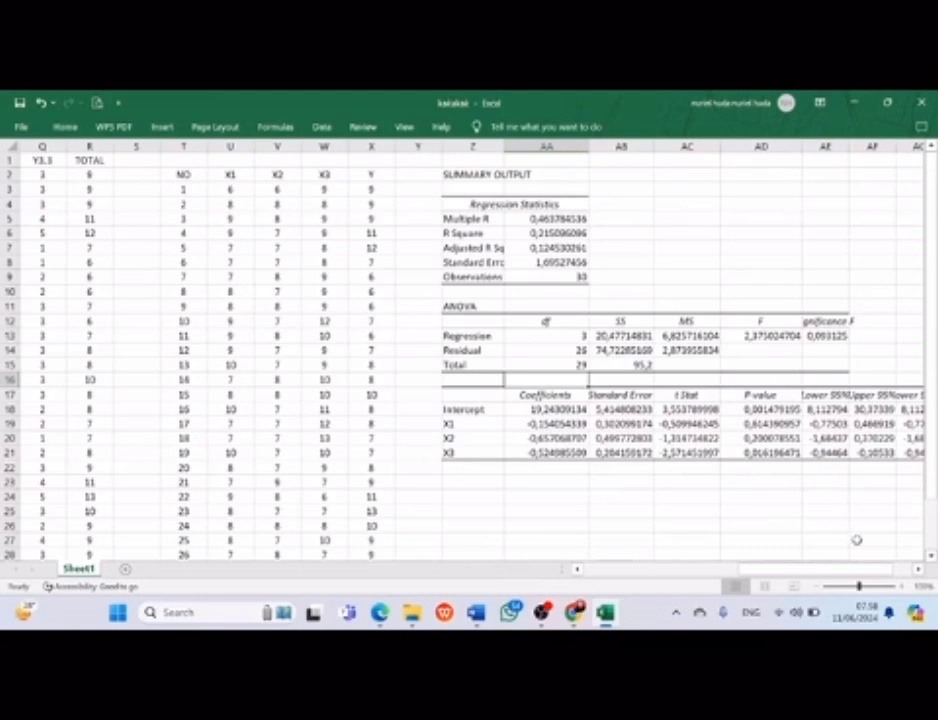
Step: Widen columns AE, AF and AG to fit the Significance F and 95% confidence limit headings of the regression output
drag(858, 571, 888, 571)
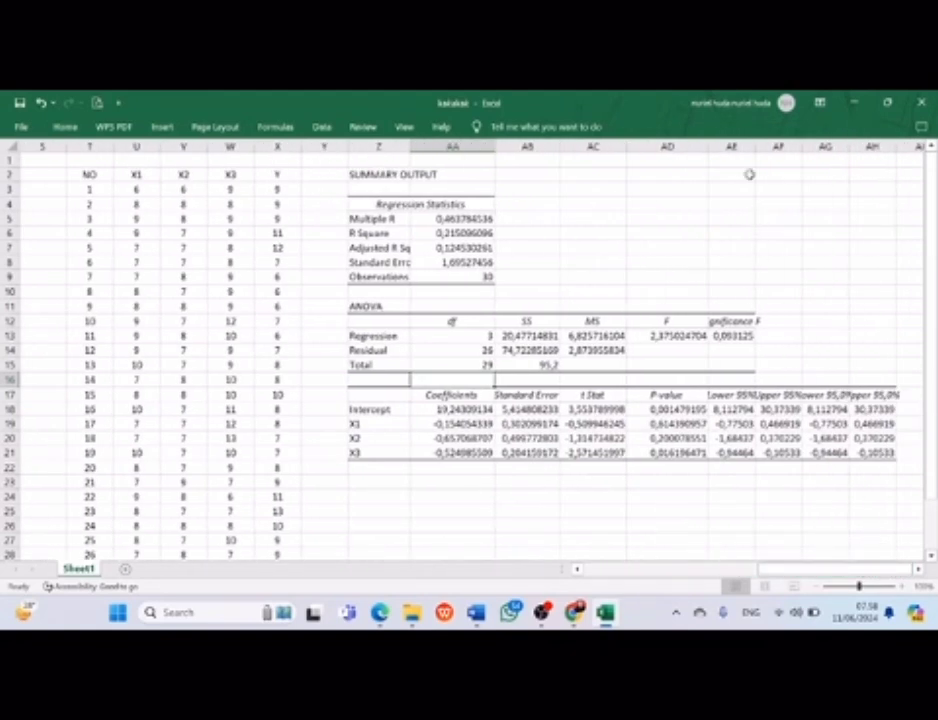
drag(755, 143, 780, 145)
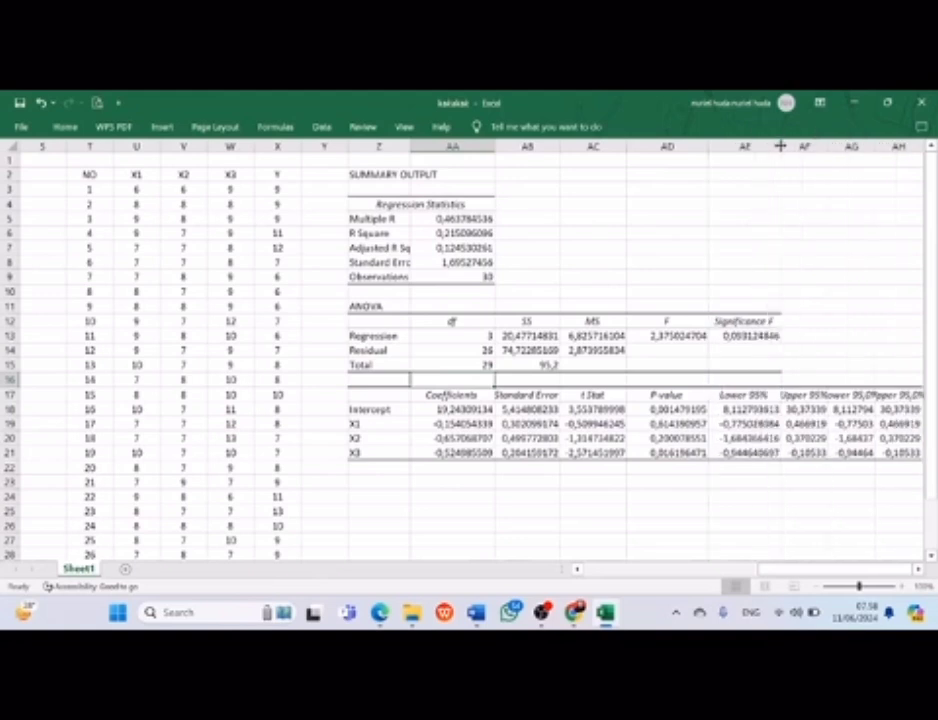
drag(889, 146, 908, 146)
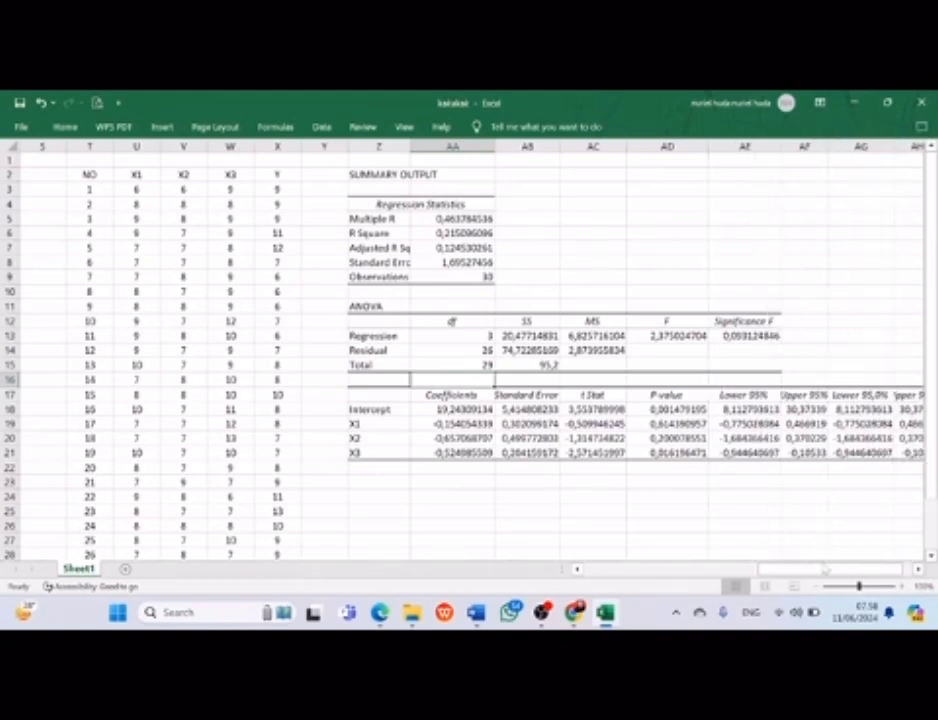
drag(833, 573, 848, 577)
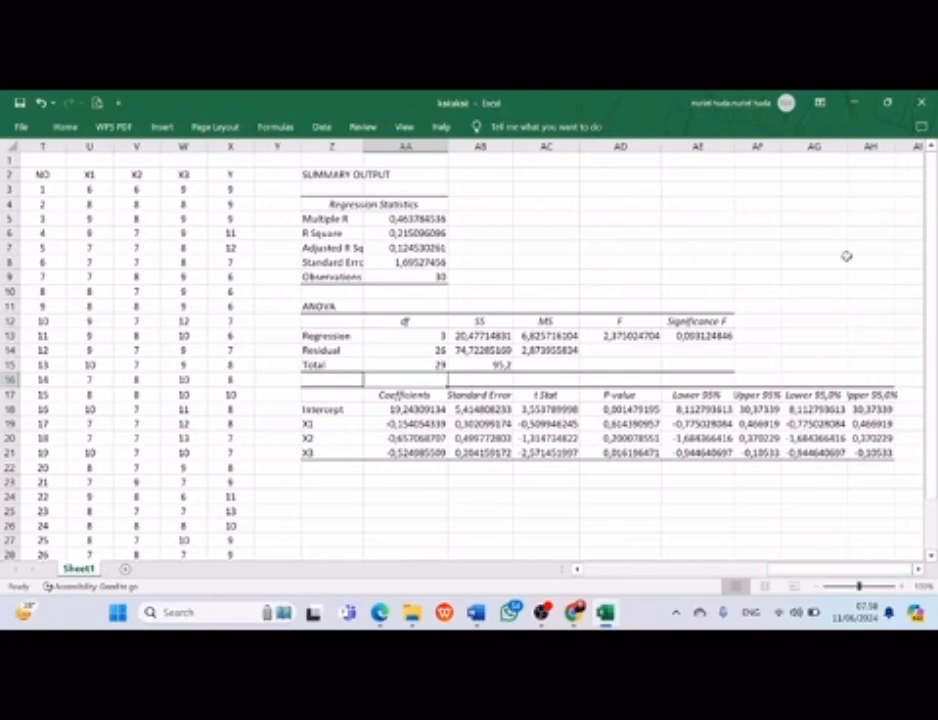
drag(843, 147, 876, 147)
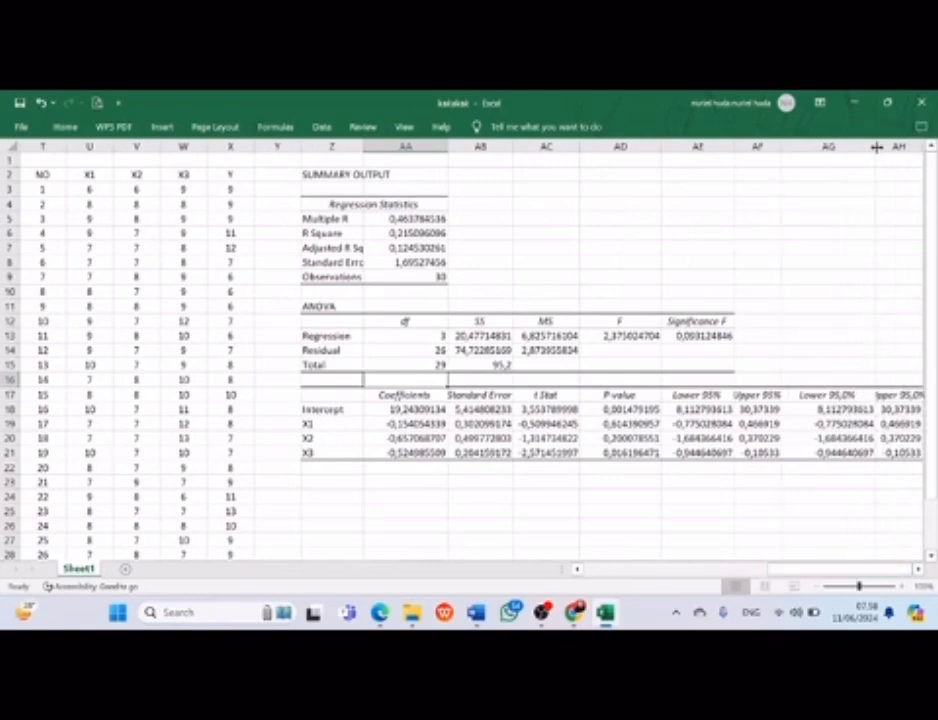
drag(779, 148, 799, 150)
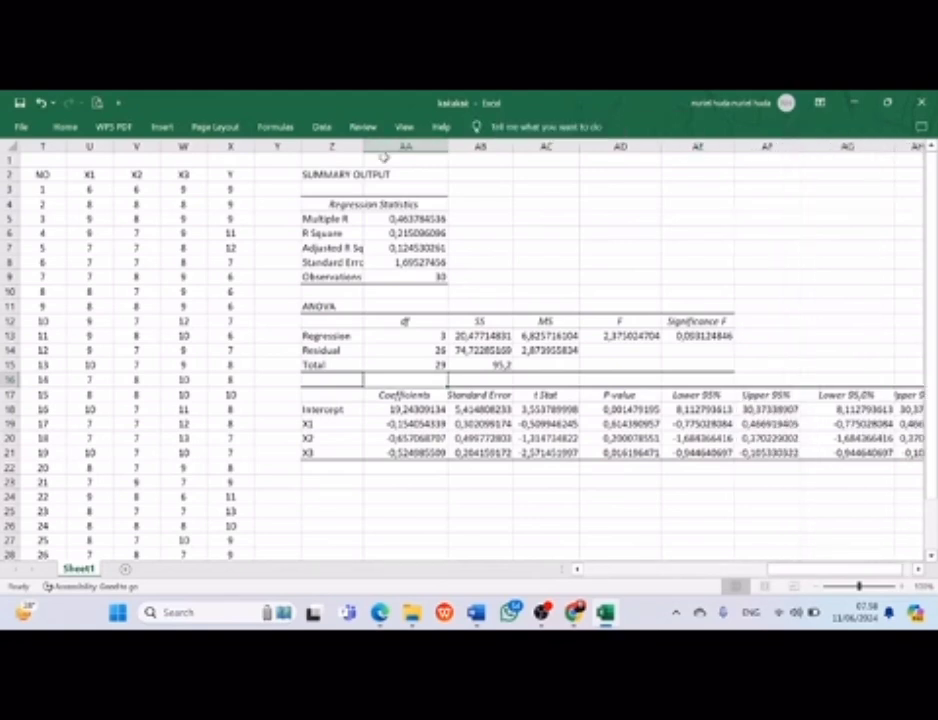
Step: Format the whole regression summary output, Z2:AH21, as Number with 3 decimal places
drag(306, 174, 850, 462)
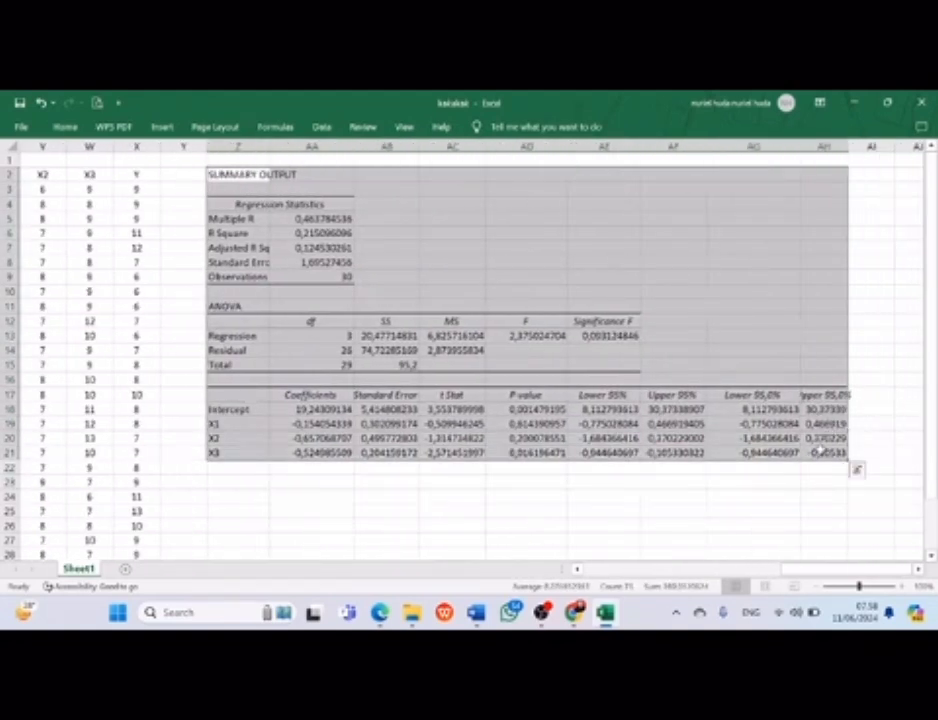
click(66, 127)
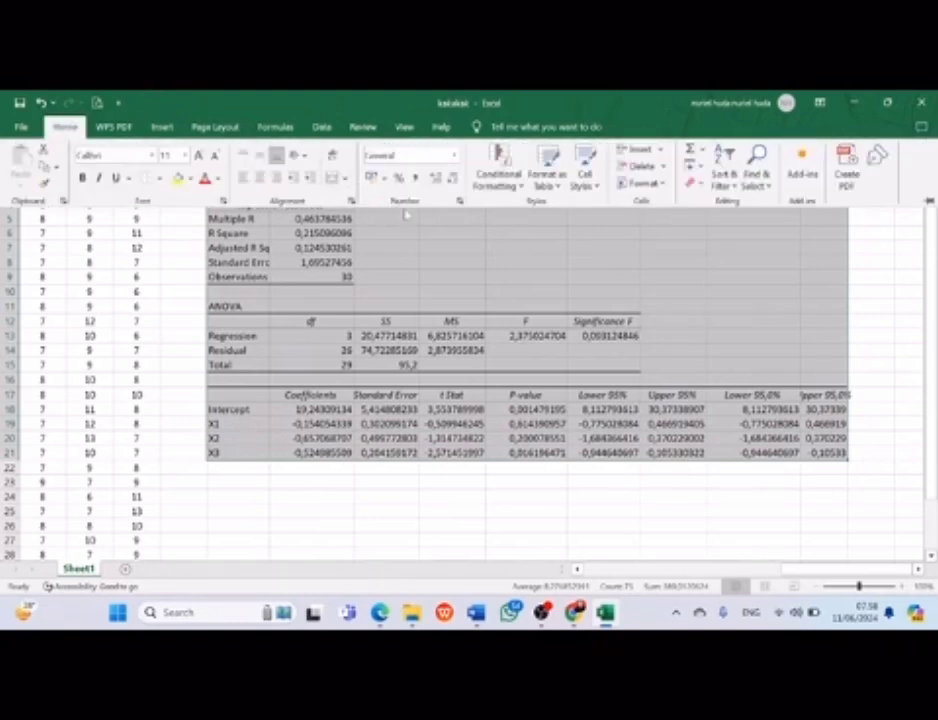
click(458, 202)
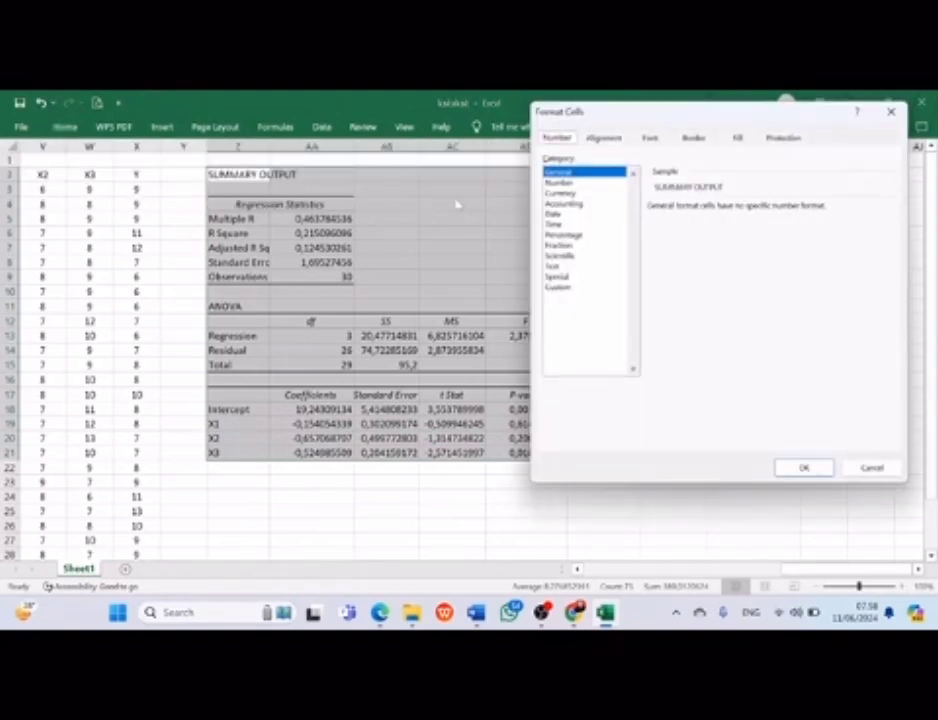
click(574, 184)
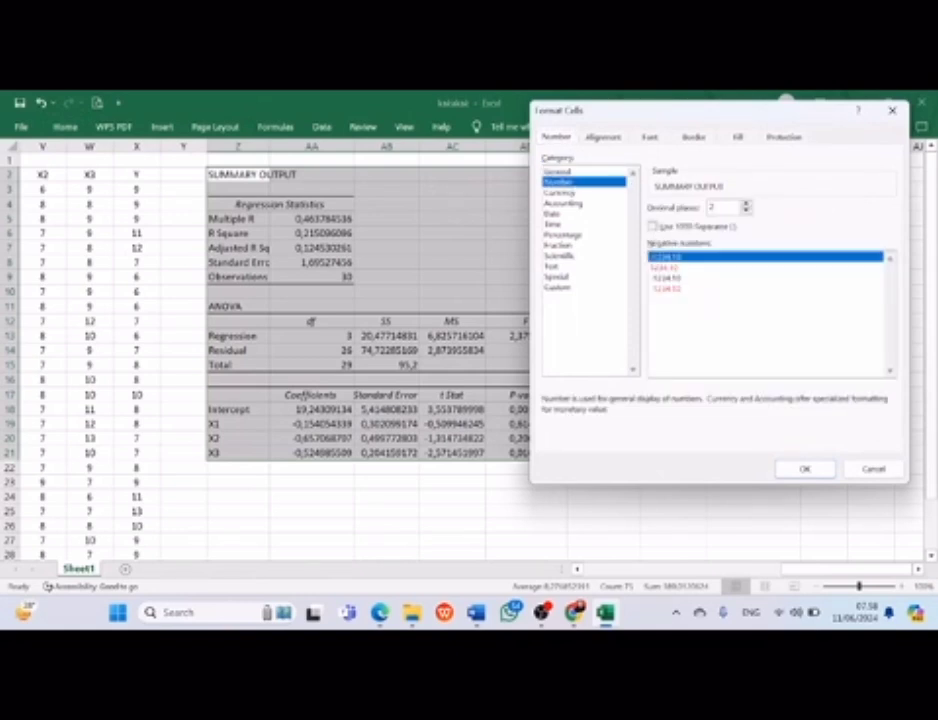
key(BackSpace)
text(3)
click(806, 470)
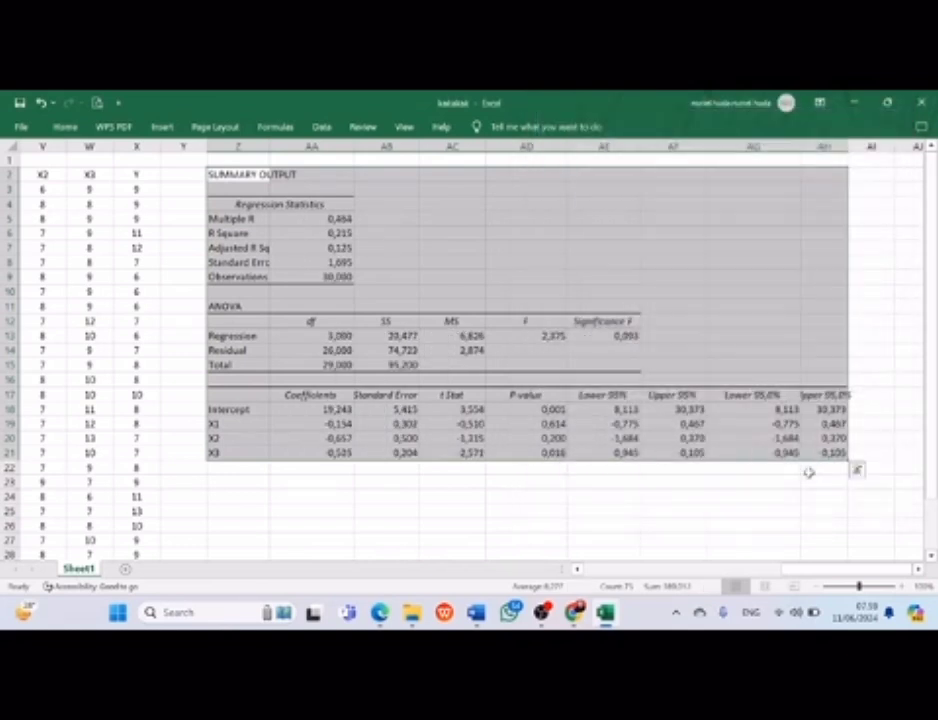
click(766, 494)
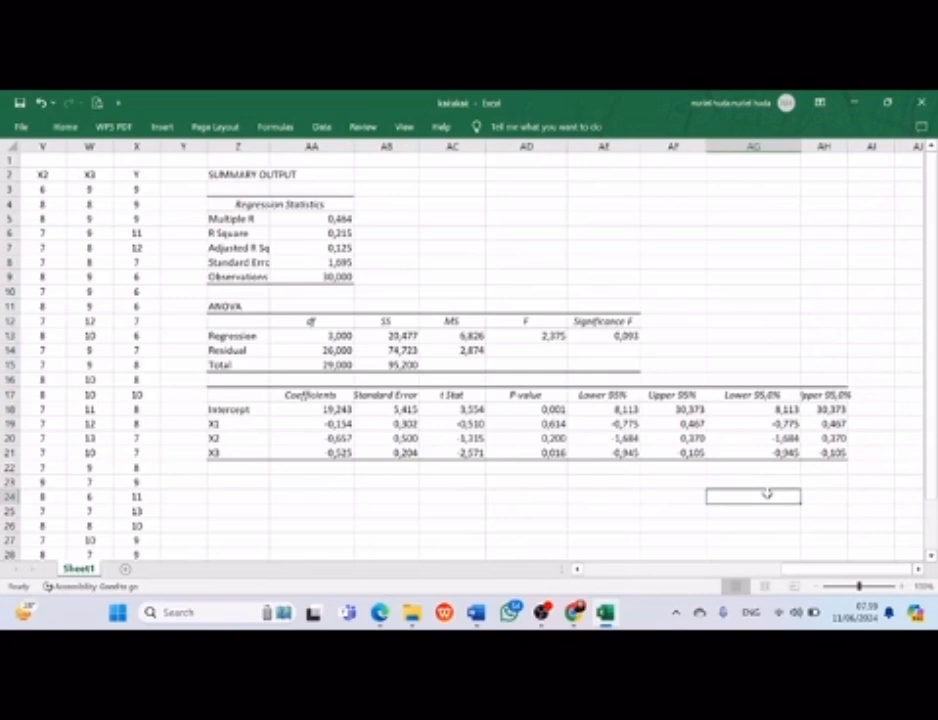
Step: Set the number format of the Significance F value in AE13 back to General
click(590, 336)
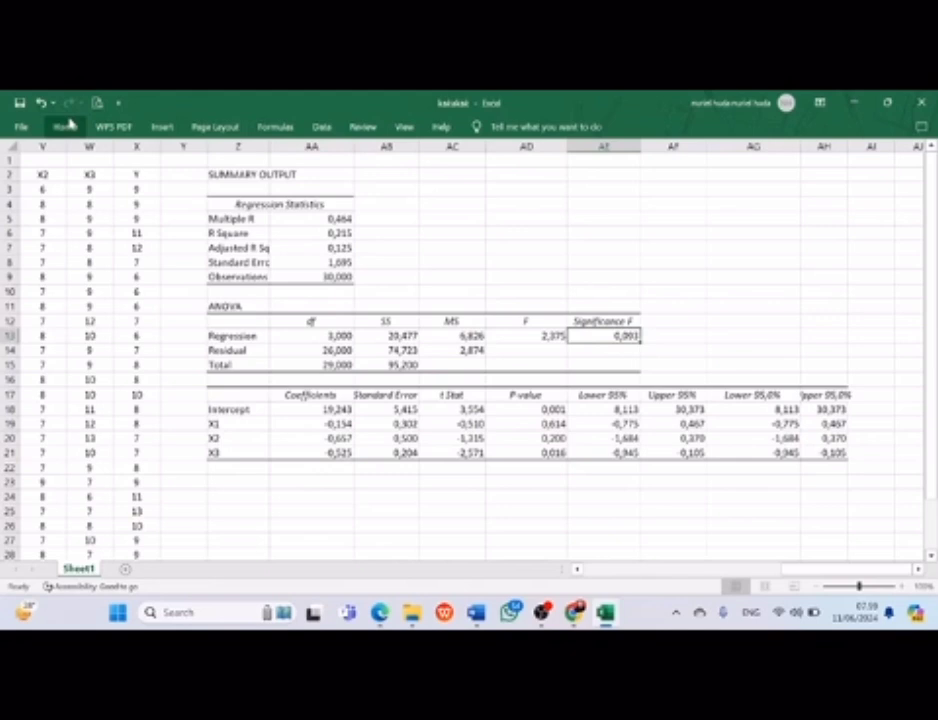
click(66, 127)
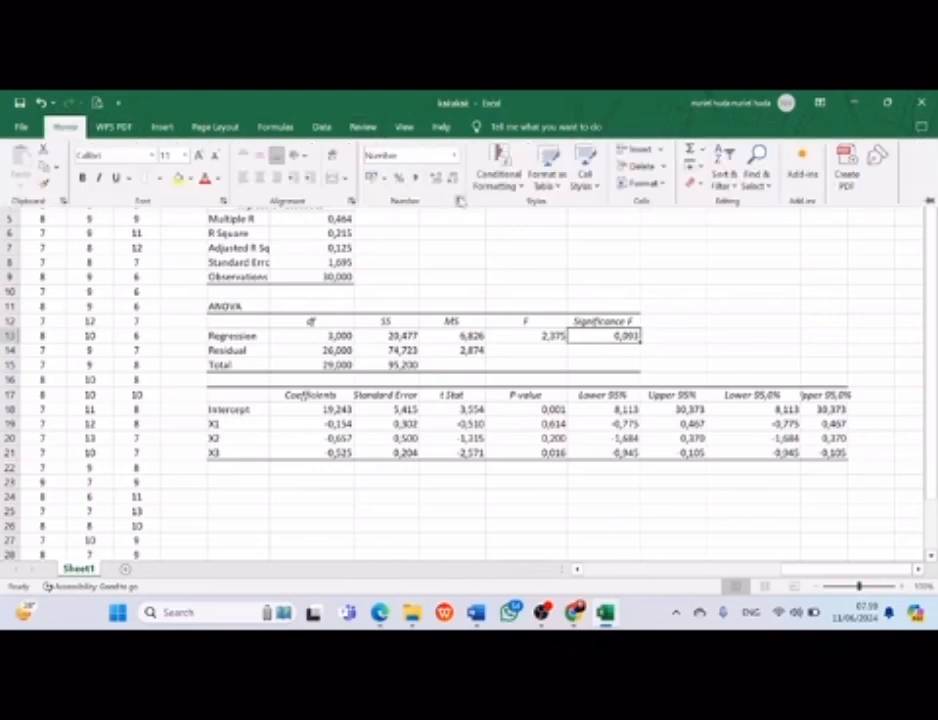
click(460, 201)
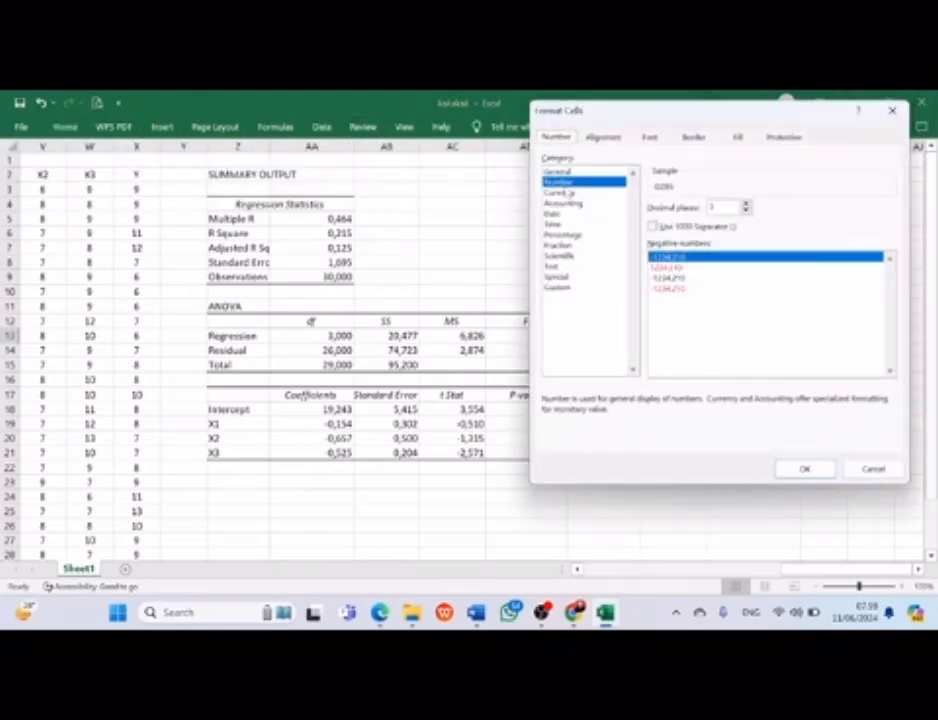
click(568, 172)
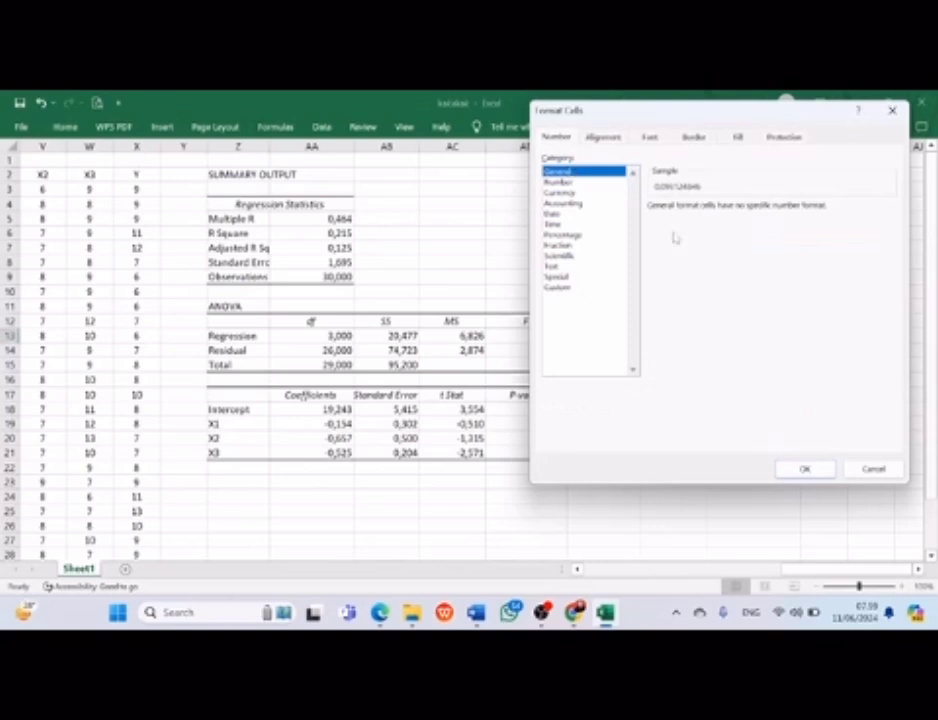
click(805, 469)
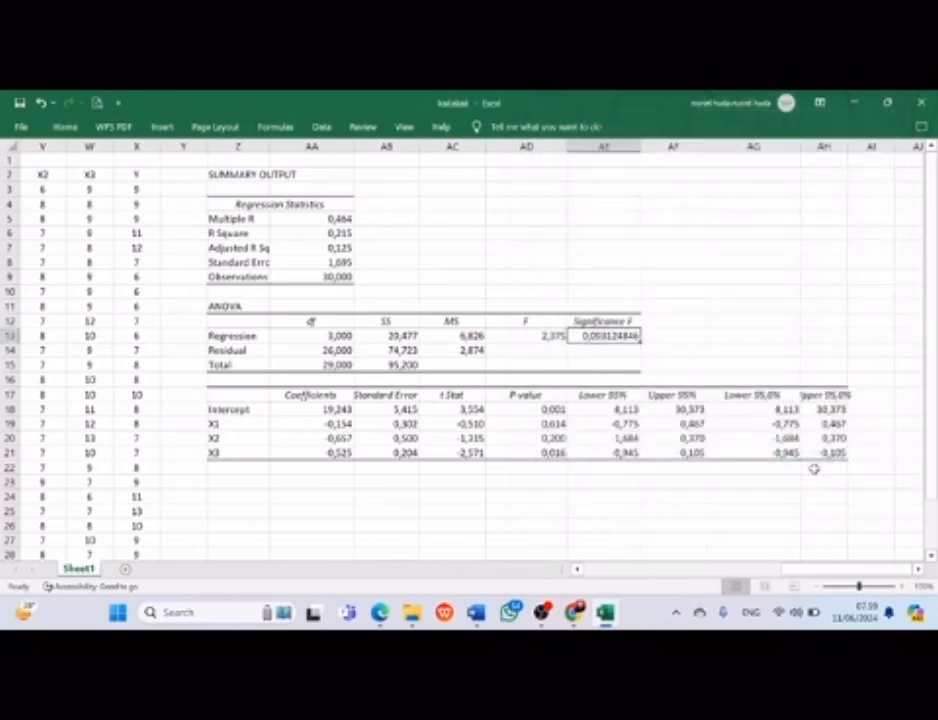
click(728, 304)
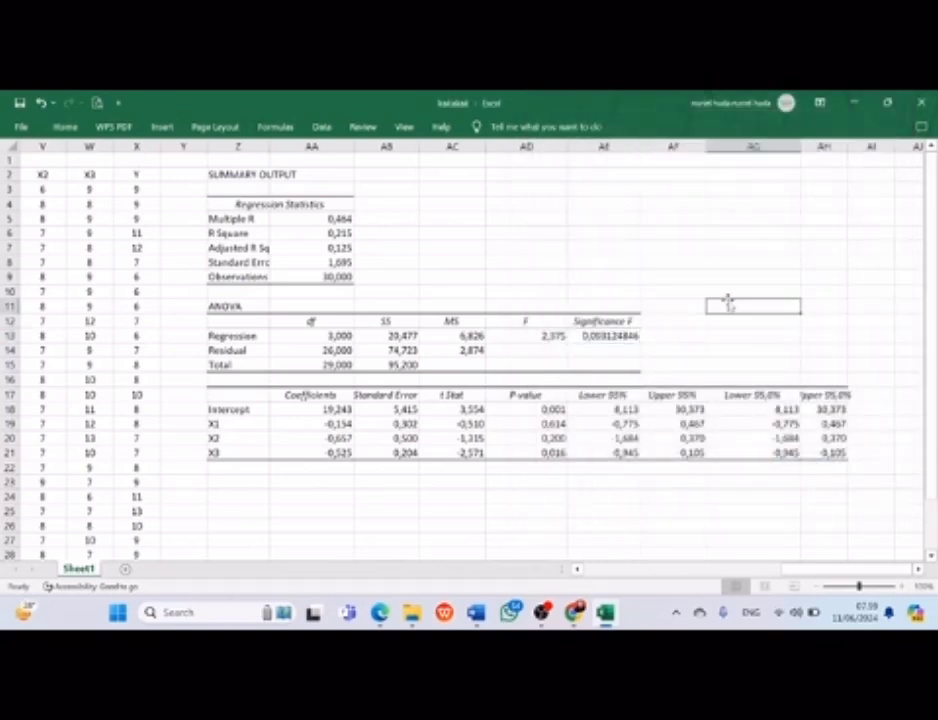
key(Up)
key(Up)
key(Up)
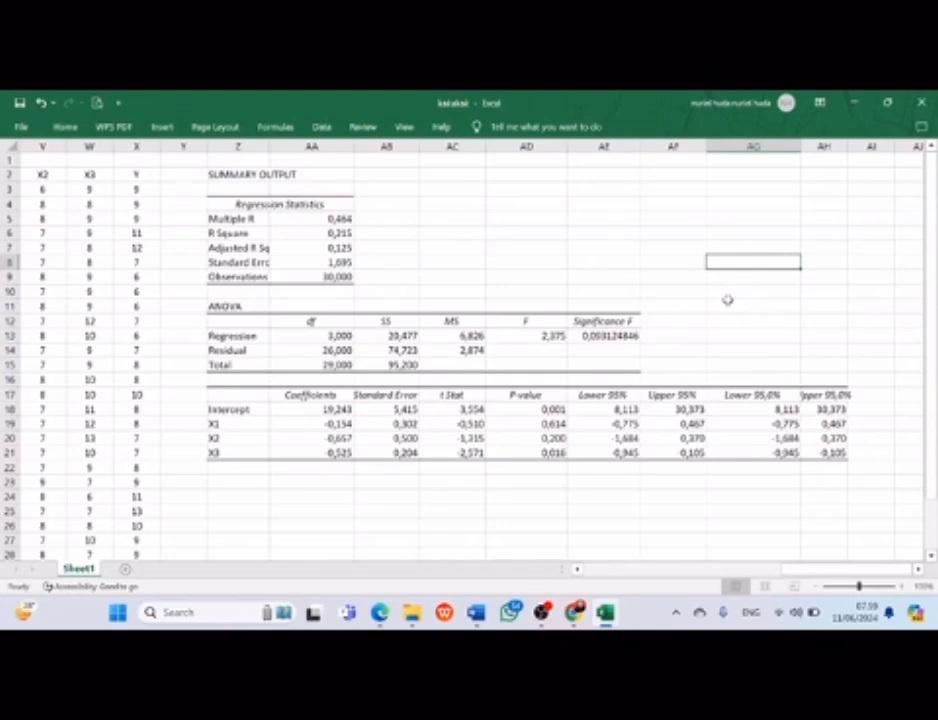
key(Up)
key(Up)
key(Up)
key(Up)
key(Up)
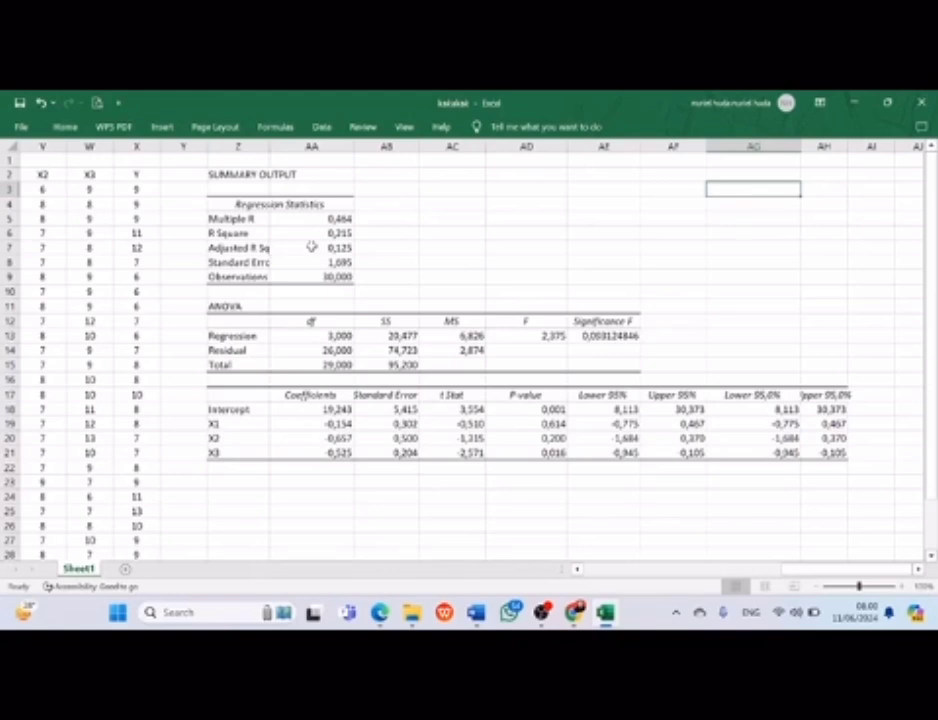
Step: Select the R Square label and its value in Z6:AA6 to point out the coefficient of determination
click(408, 260)
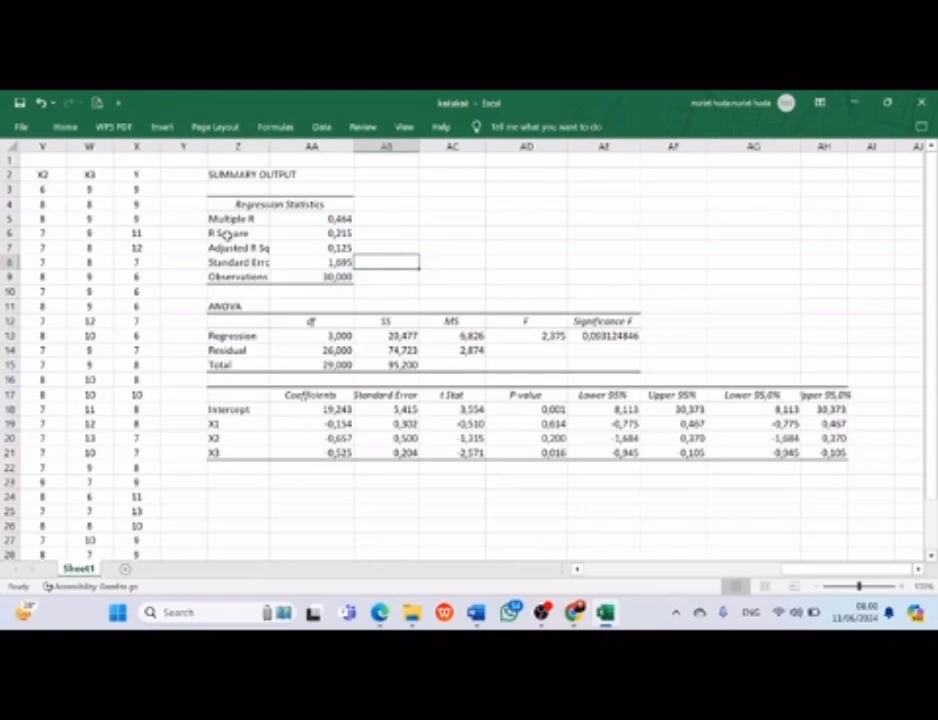
click(243, 233)
drag(243, 233, 340, 233)
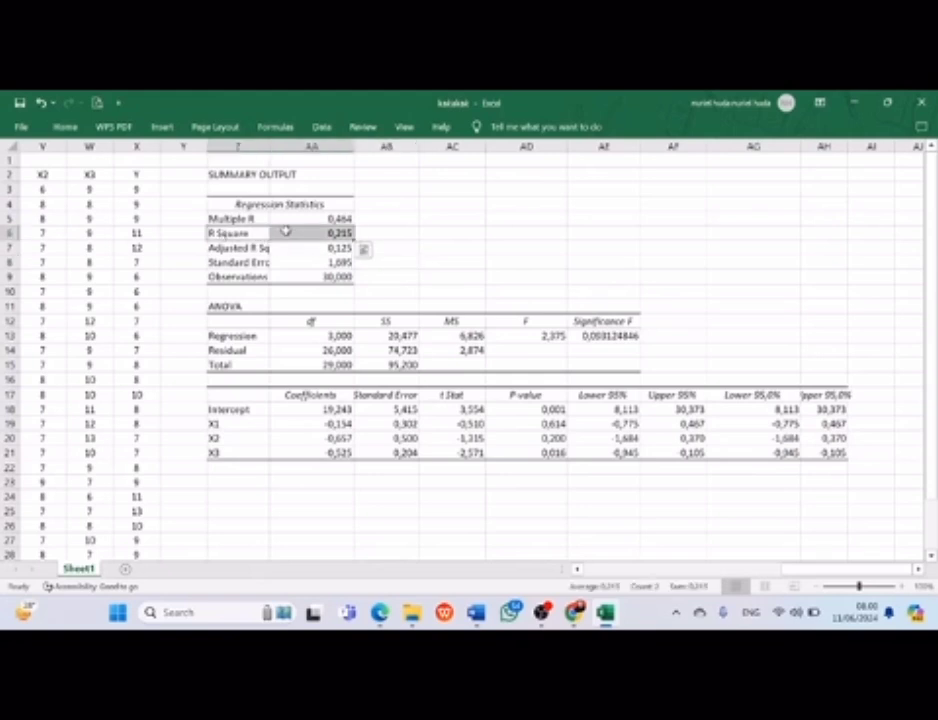
Step: Highlight the R Square value in AA6 of the regression statistics with yellow fill
click(64, 128)
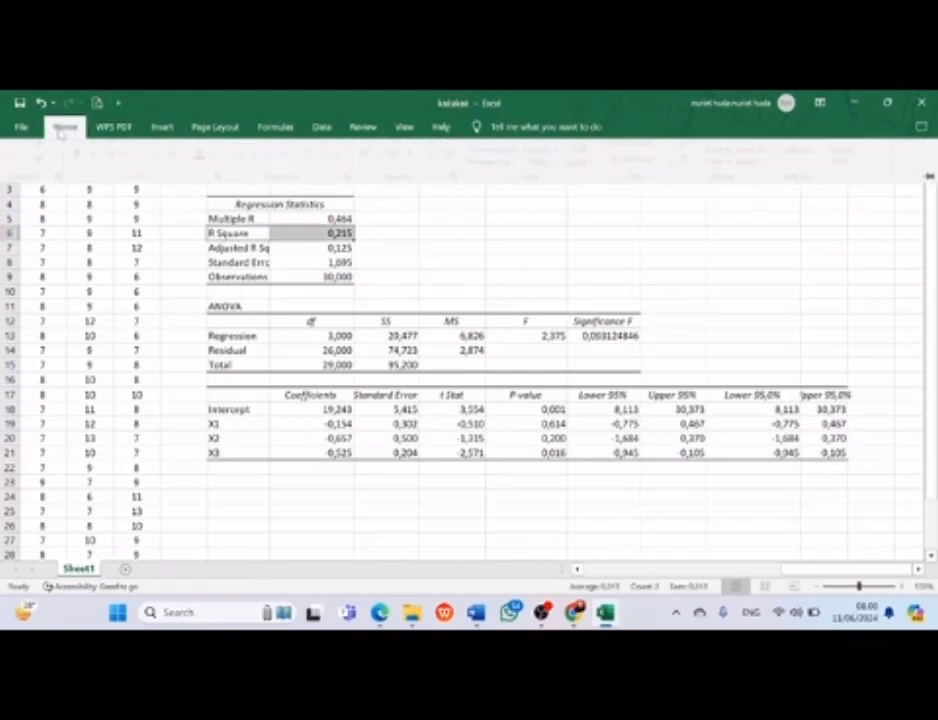
click(302, 240)
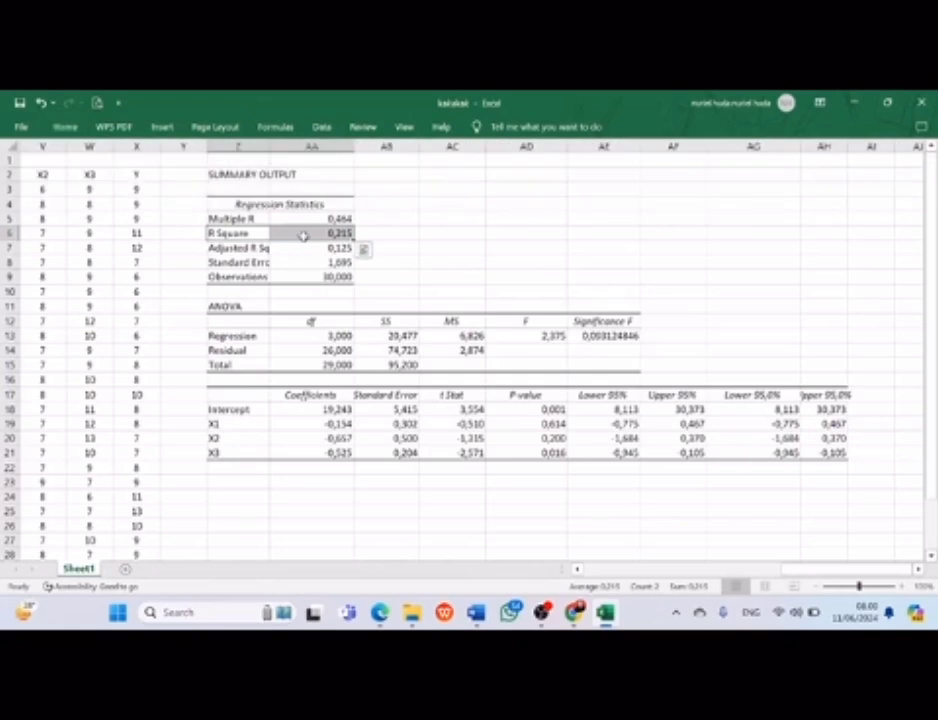
click(303, 233)
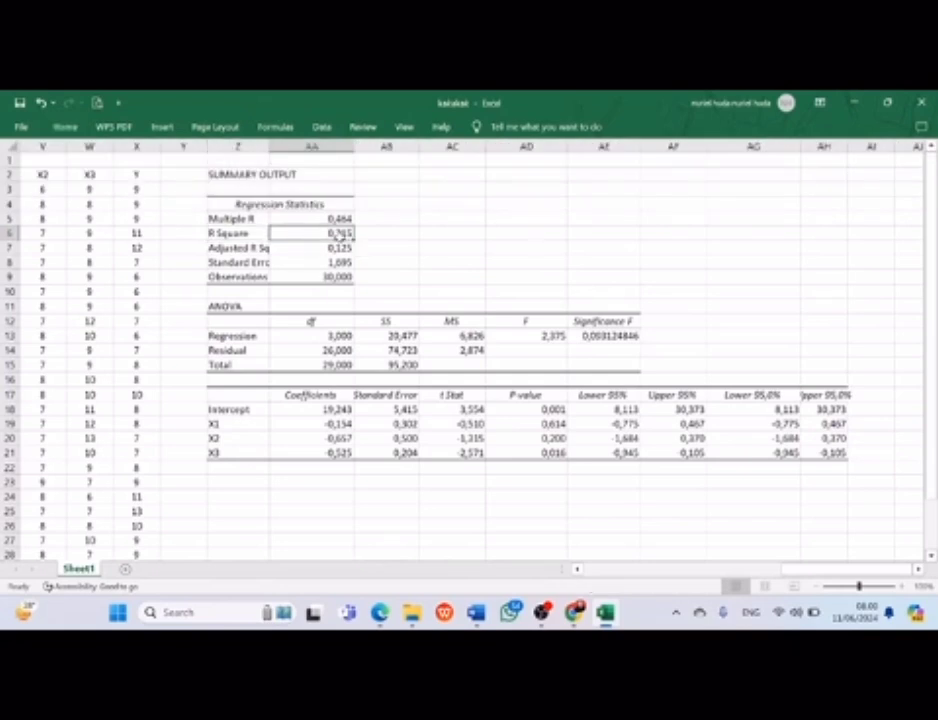
click(72, 127)
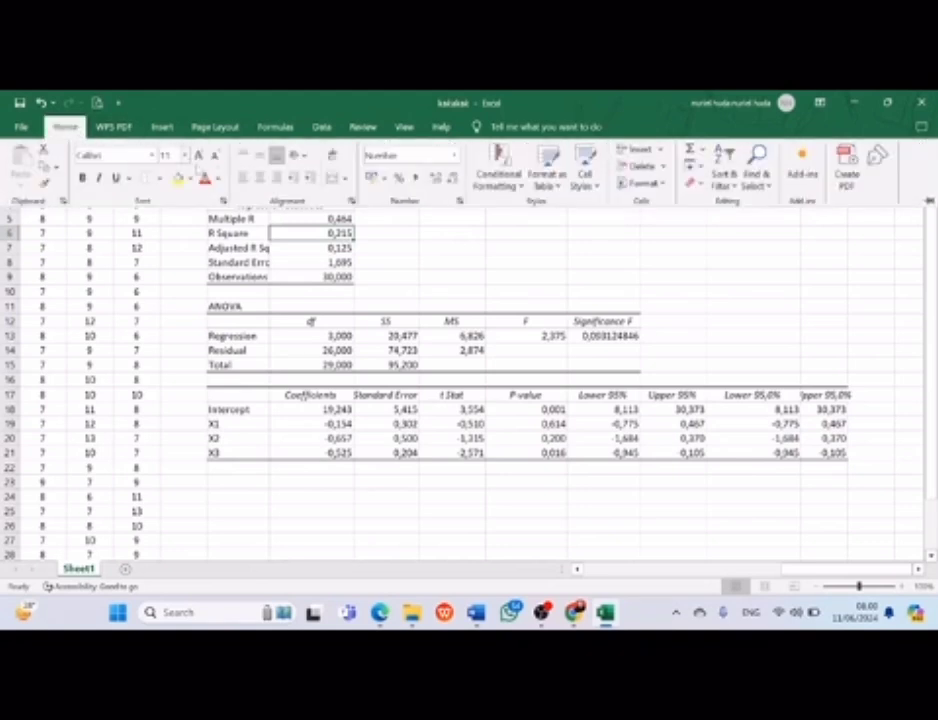
click(178, 179)
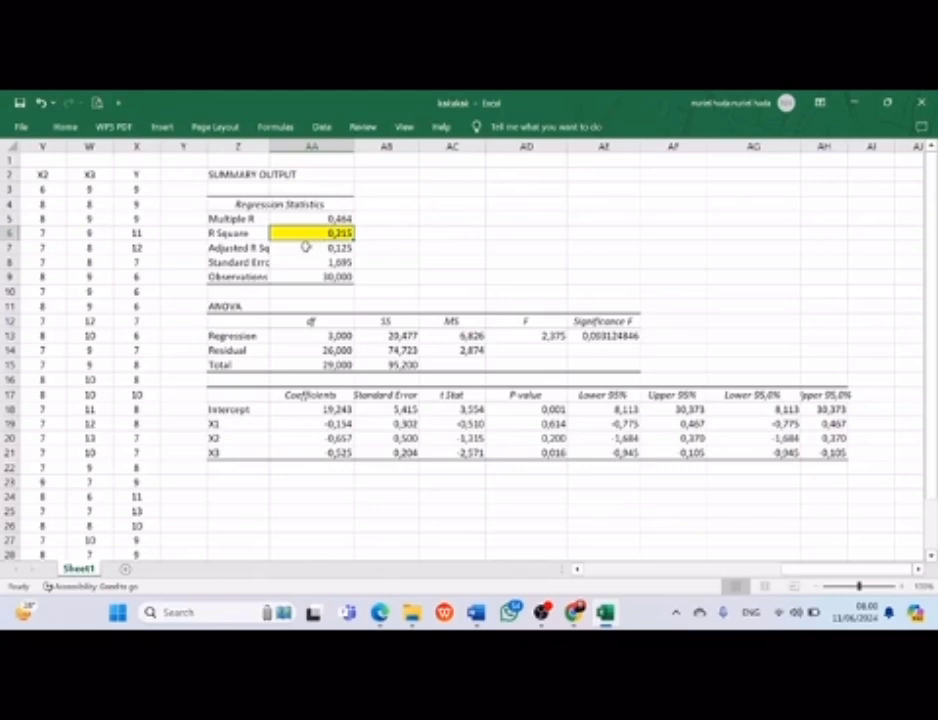
click(242, 233)
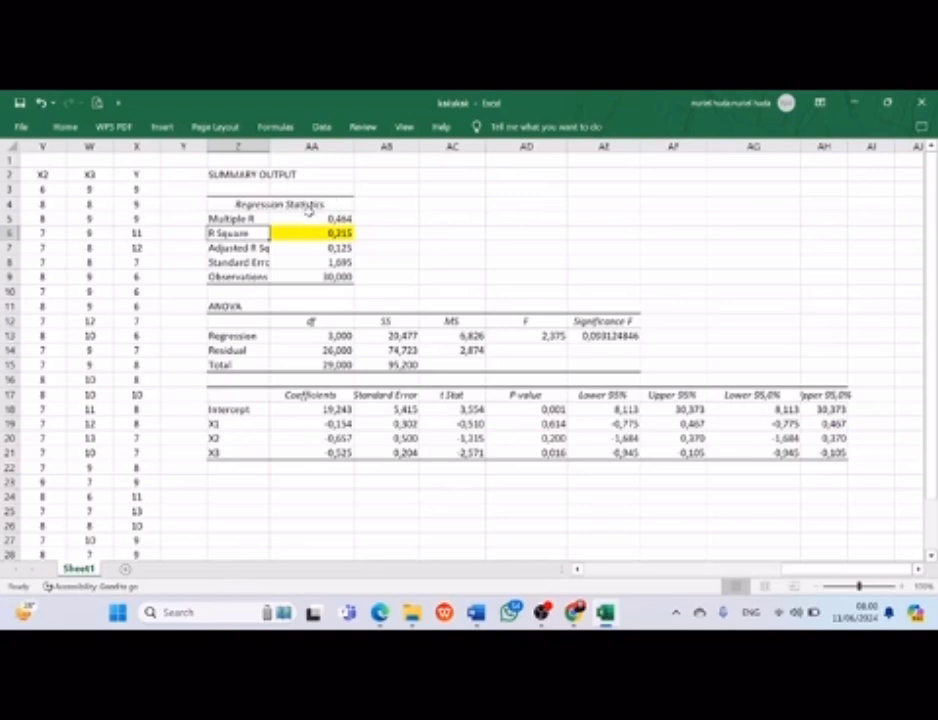
click(331, 233)
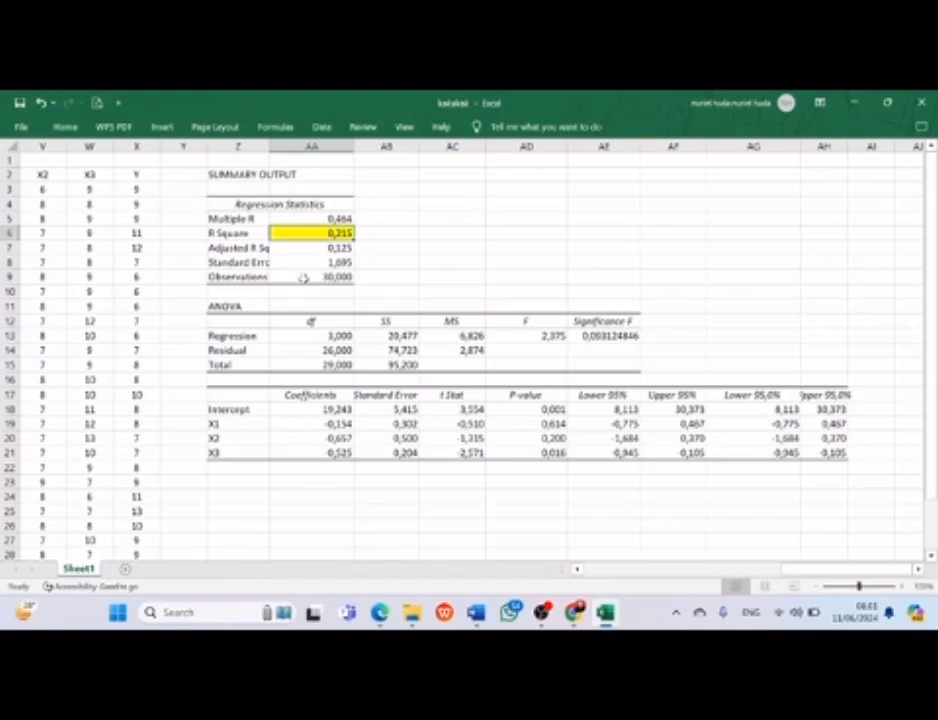
click(379, 233)
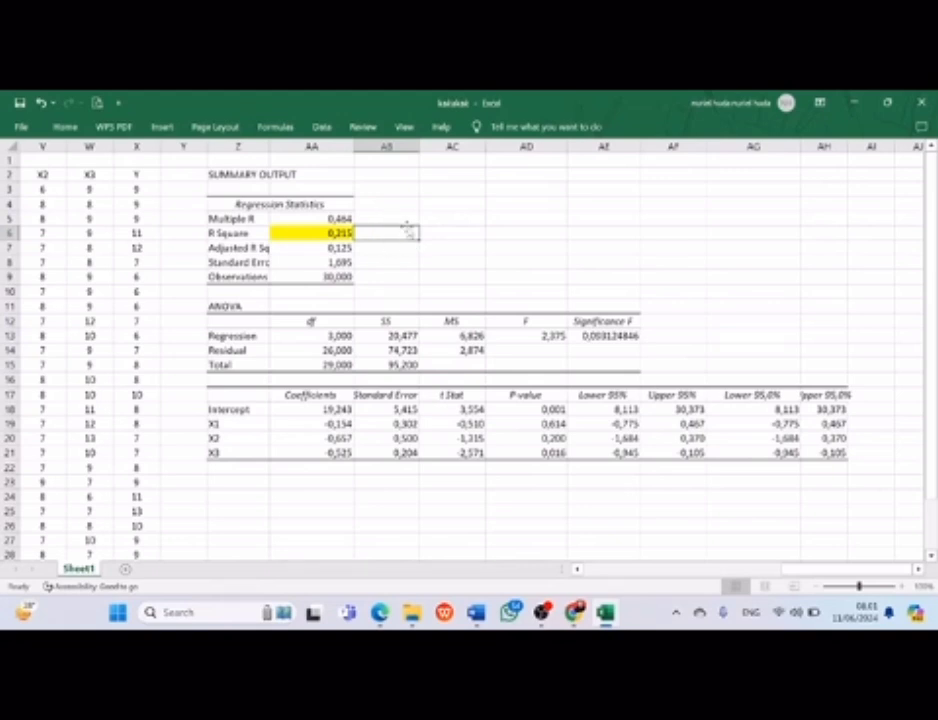
click(427, 231)
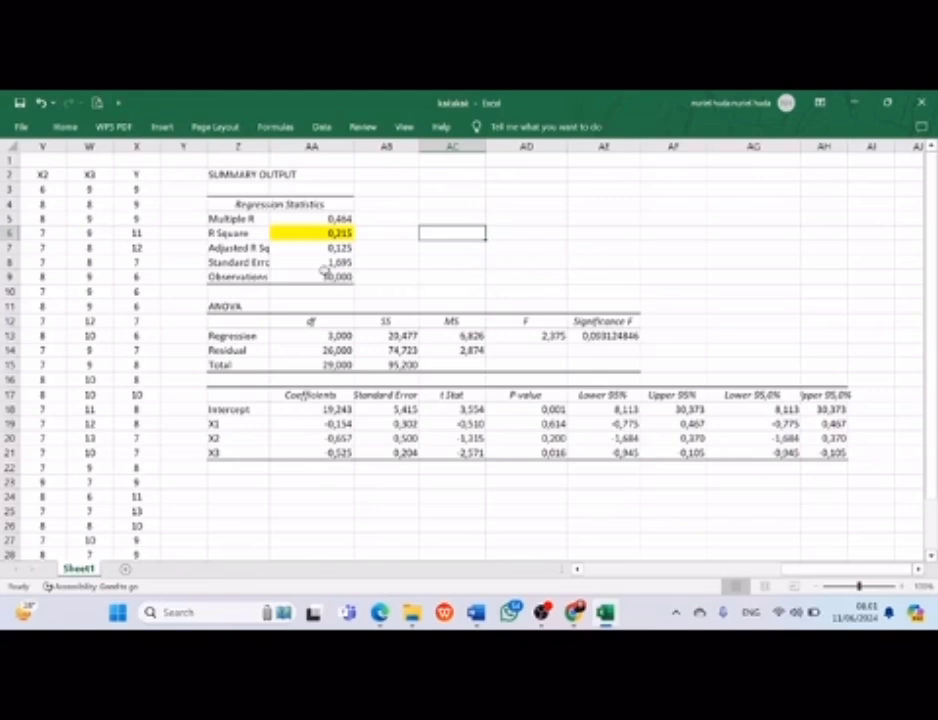
Step: Highlight the Multiple R value in AA5 with yellow fill
click(306, 219)
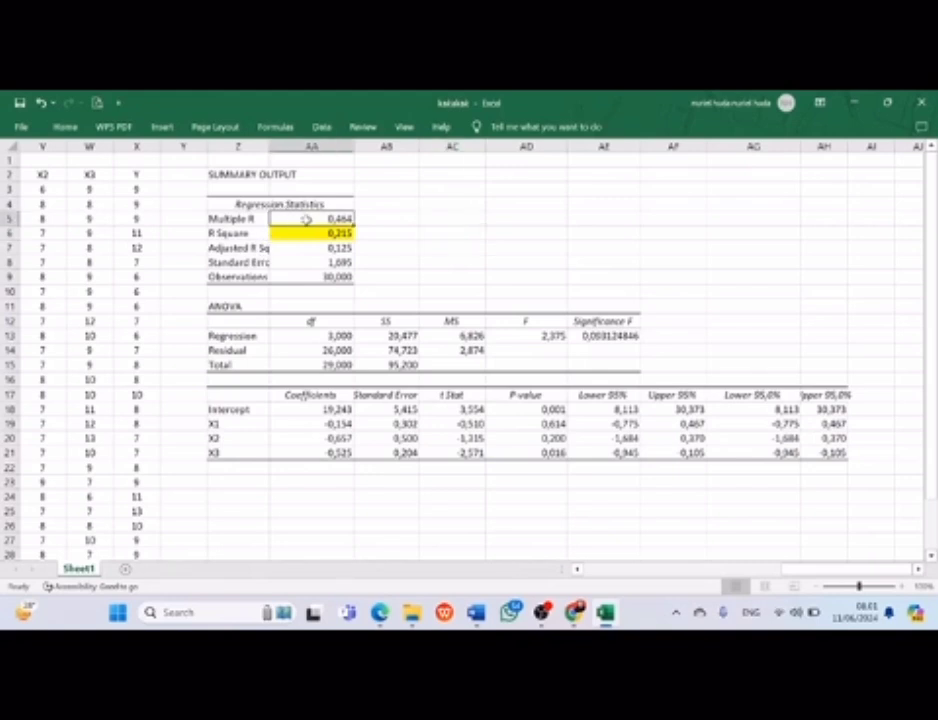
click(65, 127)
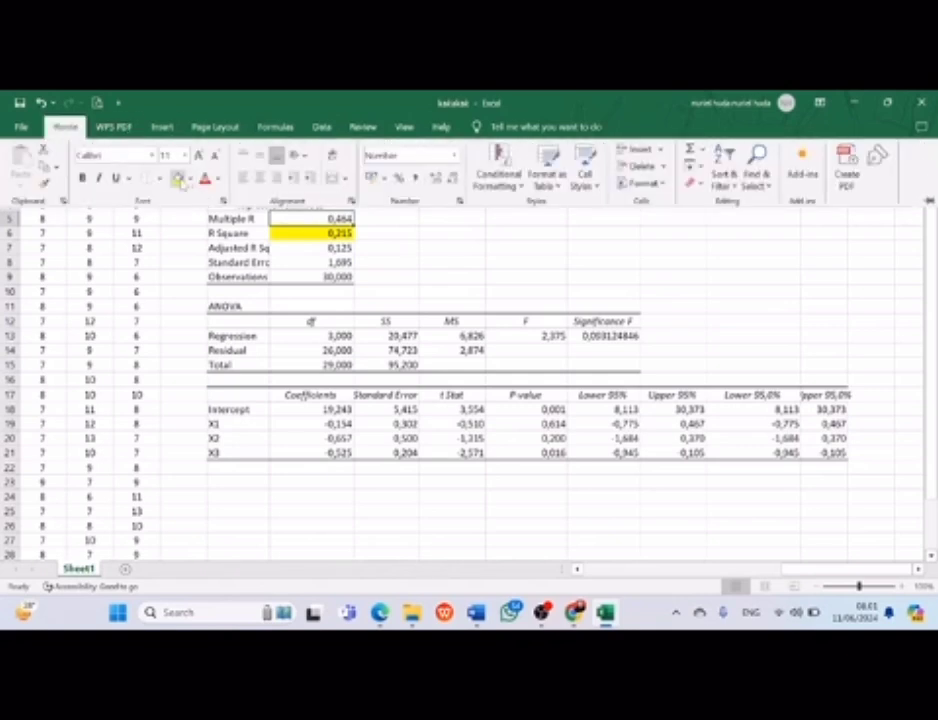
click(177, 178)
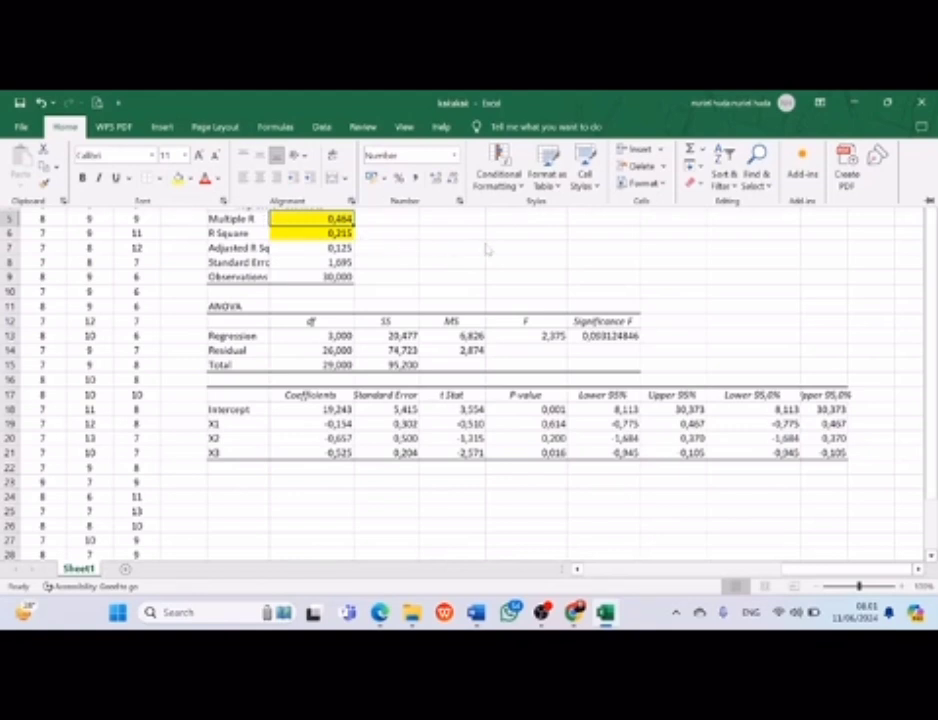
click(934, 303)
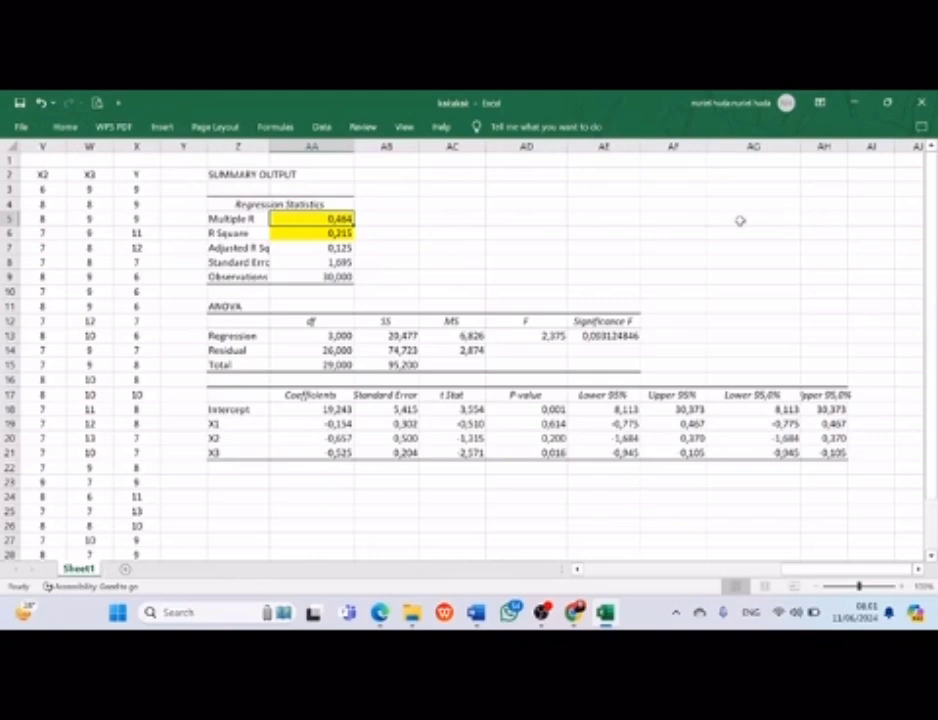
click(517, 219)
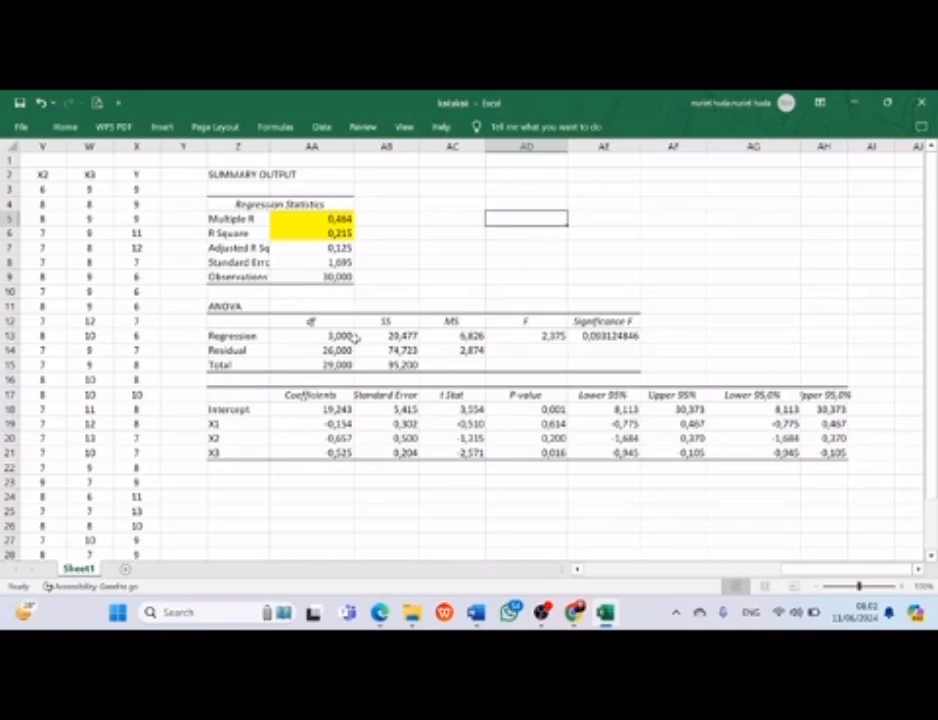
click(400, 263)
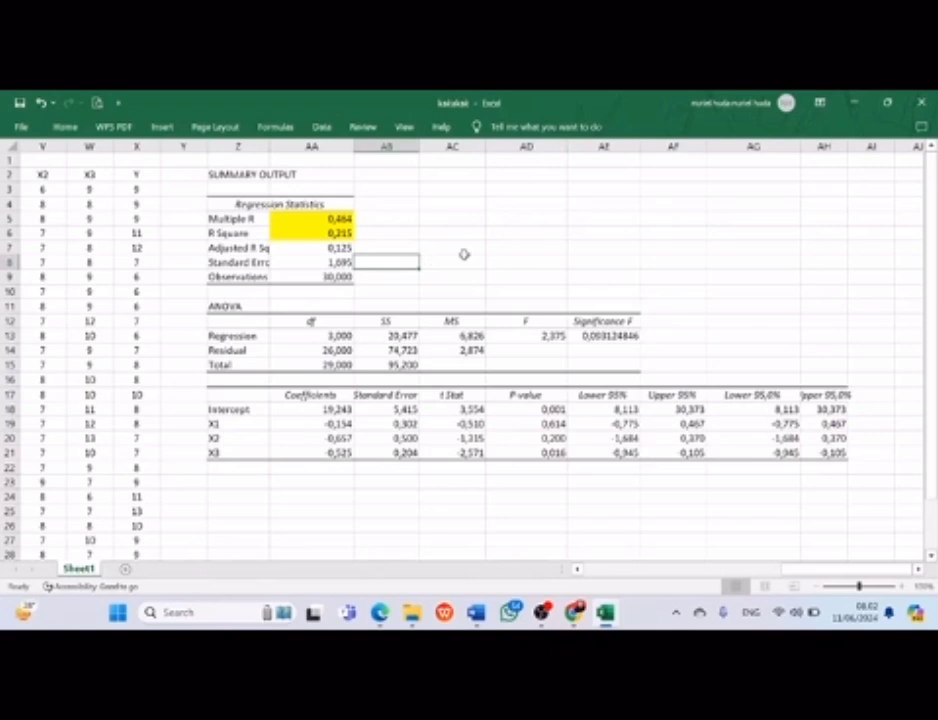
drag(464, 254, 415, 234)
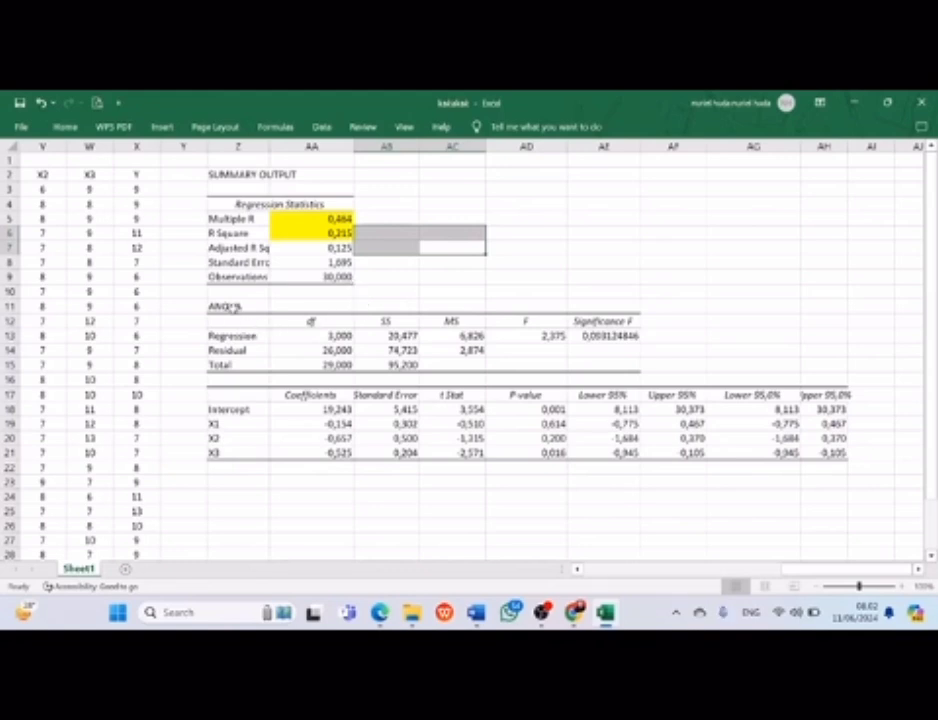
Step: Highlight the Significance F value in AE13 of the ANOVA table with yellow fill
click(237, 307)
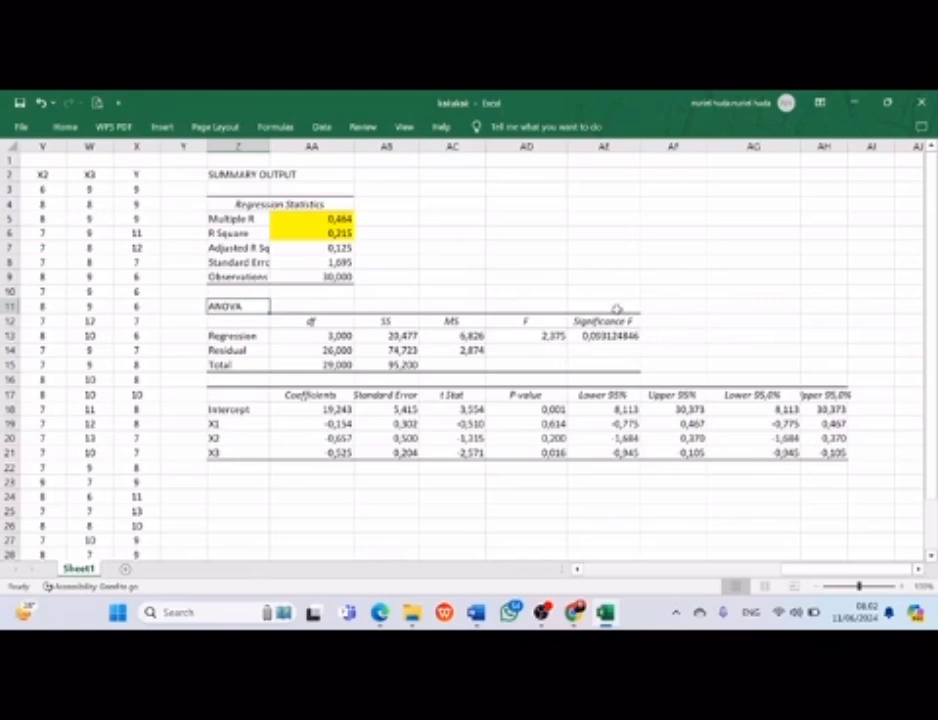
click(581, 336)
double_click(581, 336)
drag(581, 336, 651, 337)
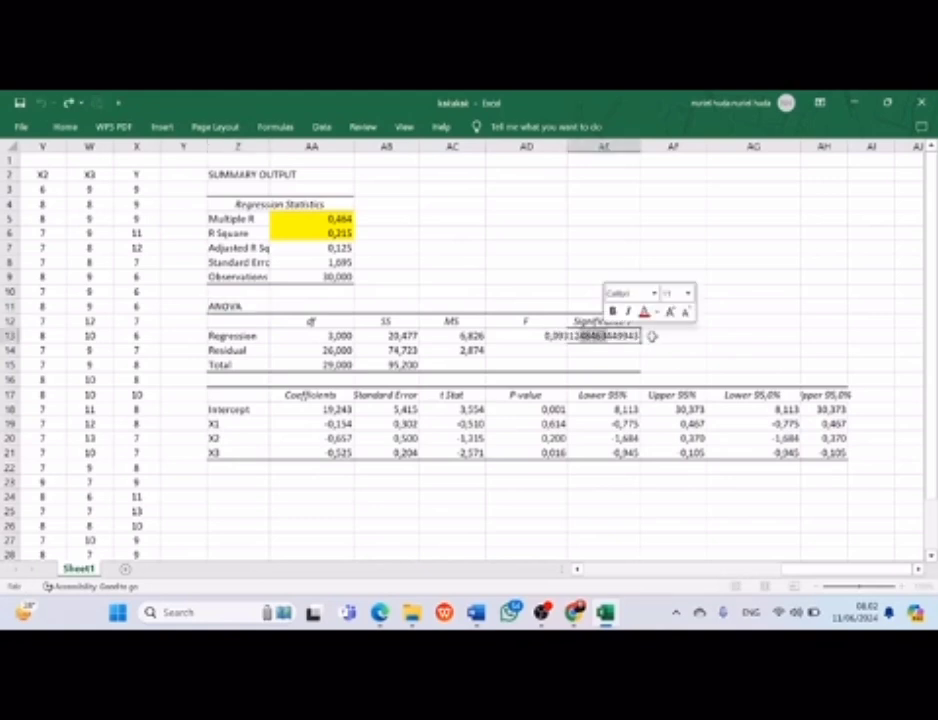
click(661, 335)
click(587, 337)
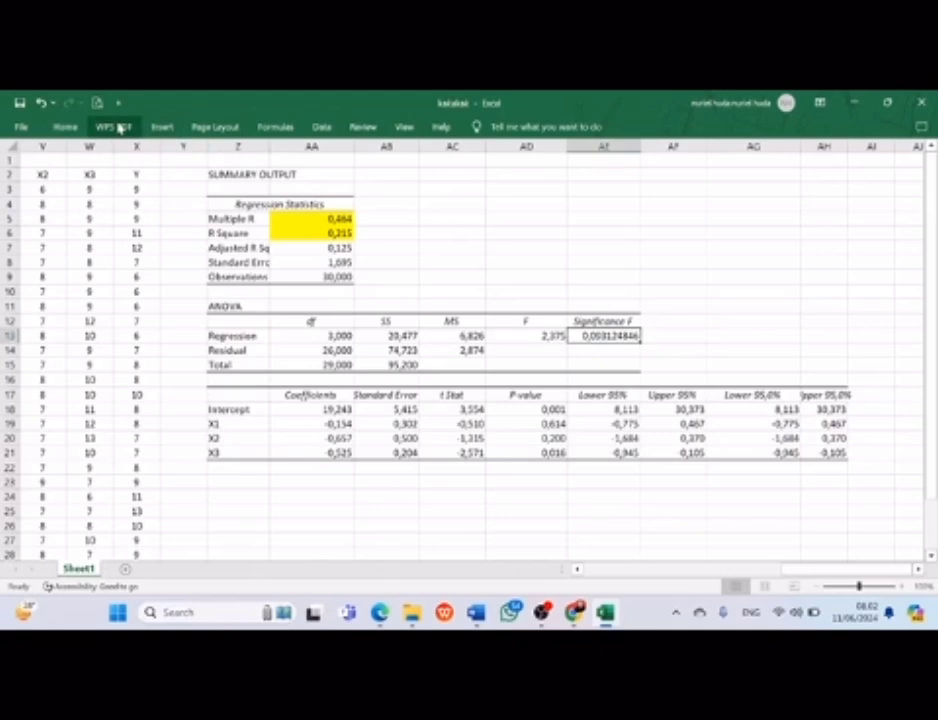
click(65, 127)
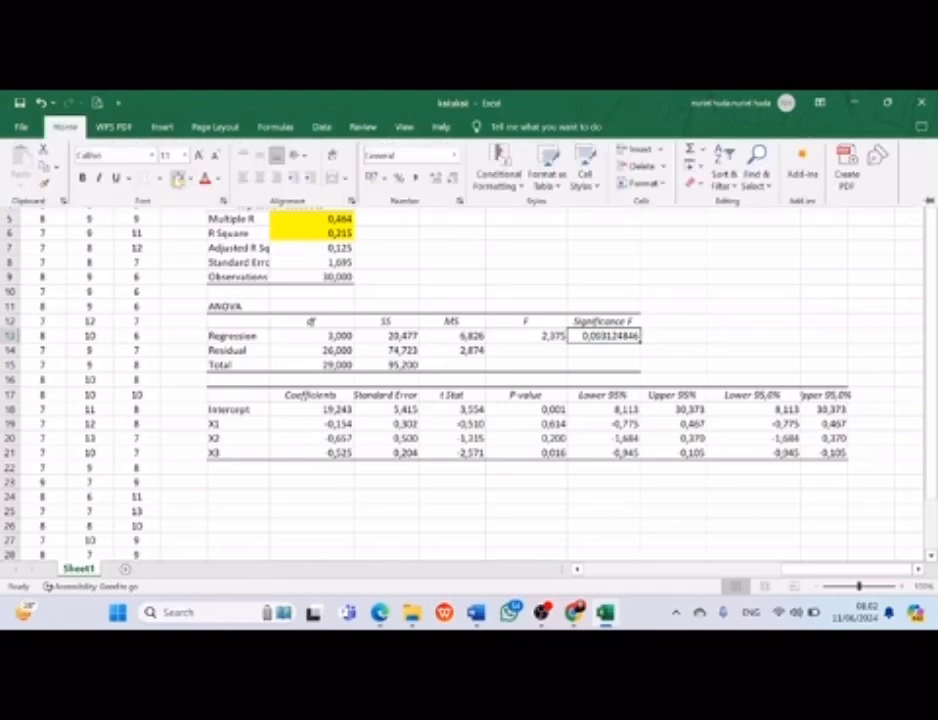
click(177, 178)
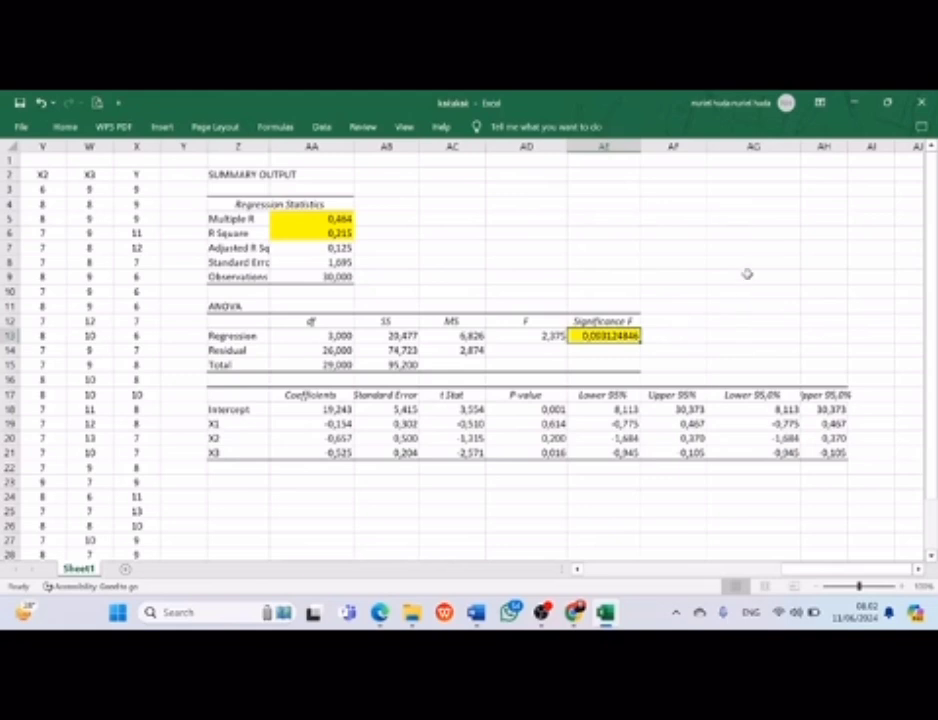
click(694, 276)
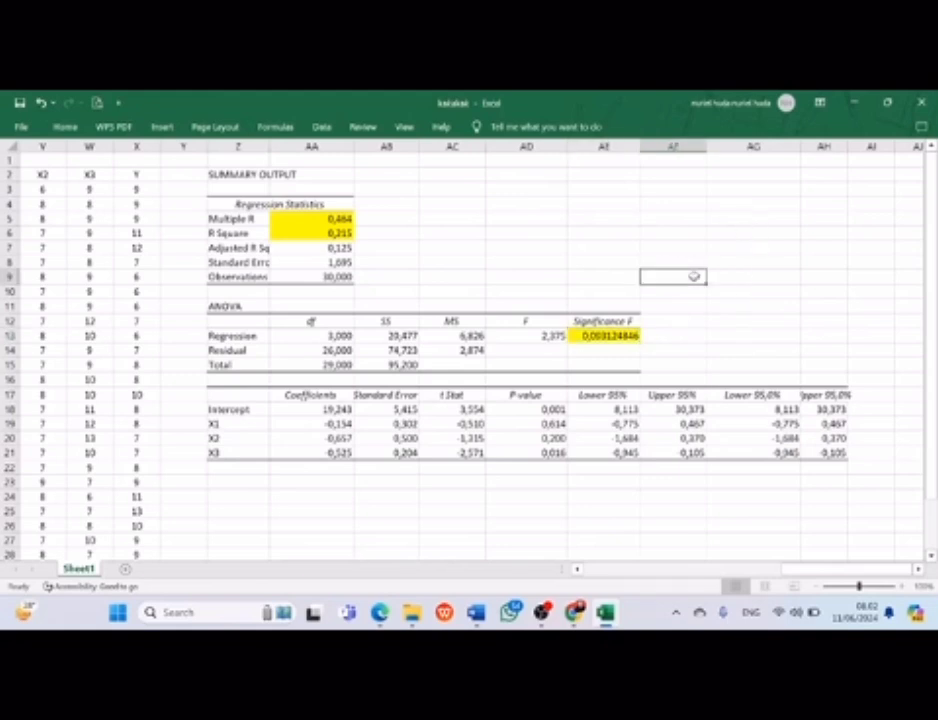
click(605, 337)
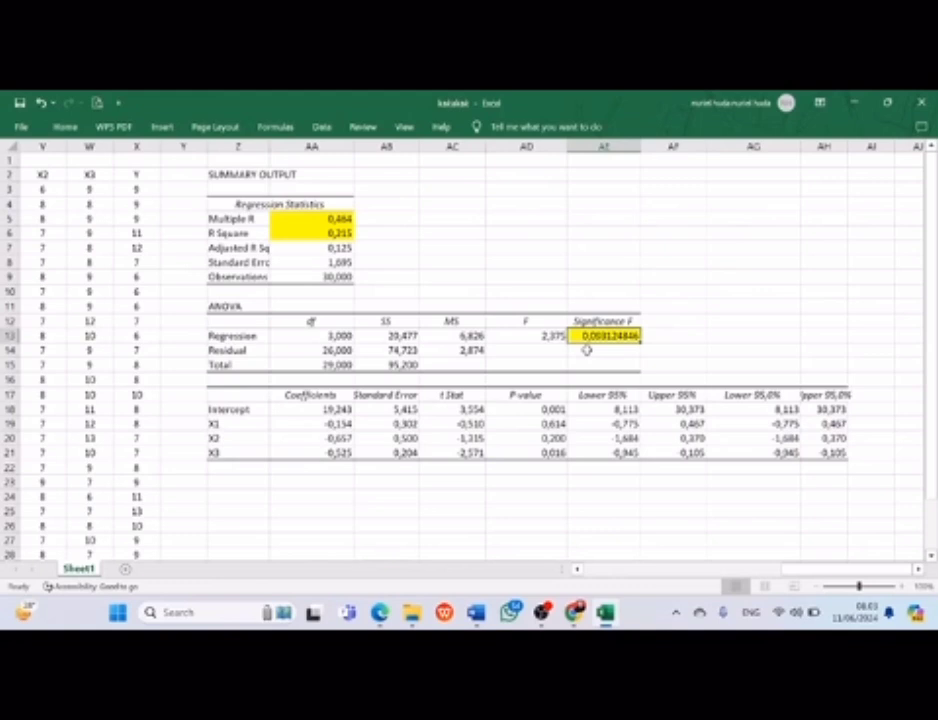
click(663, 332)
click(678, 318)
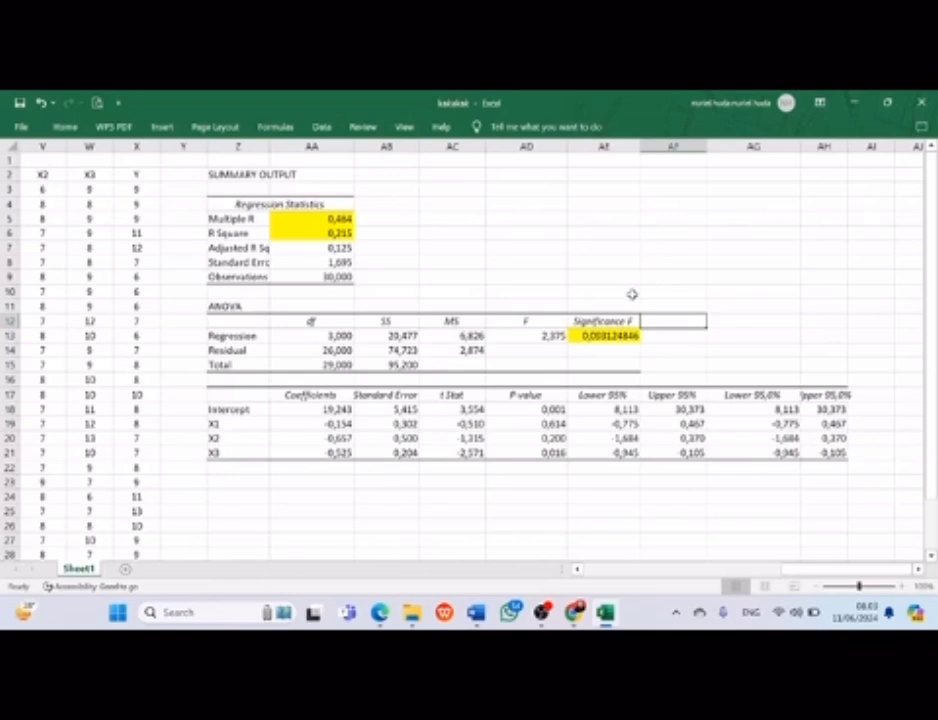
click(562, 217)
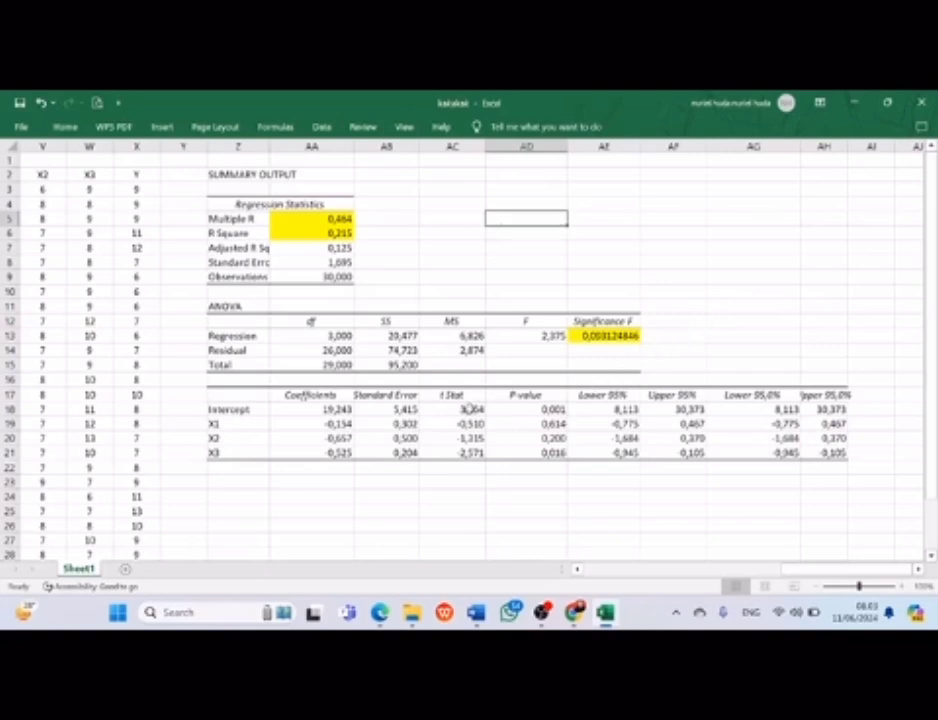
Step: Highlight the P-values of X1, X2 and X3 in AD19:AD21 with yellow fill and review those of X2 and X3
click(471, 409)
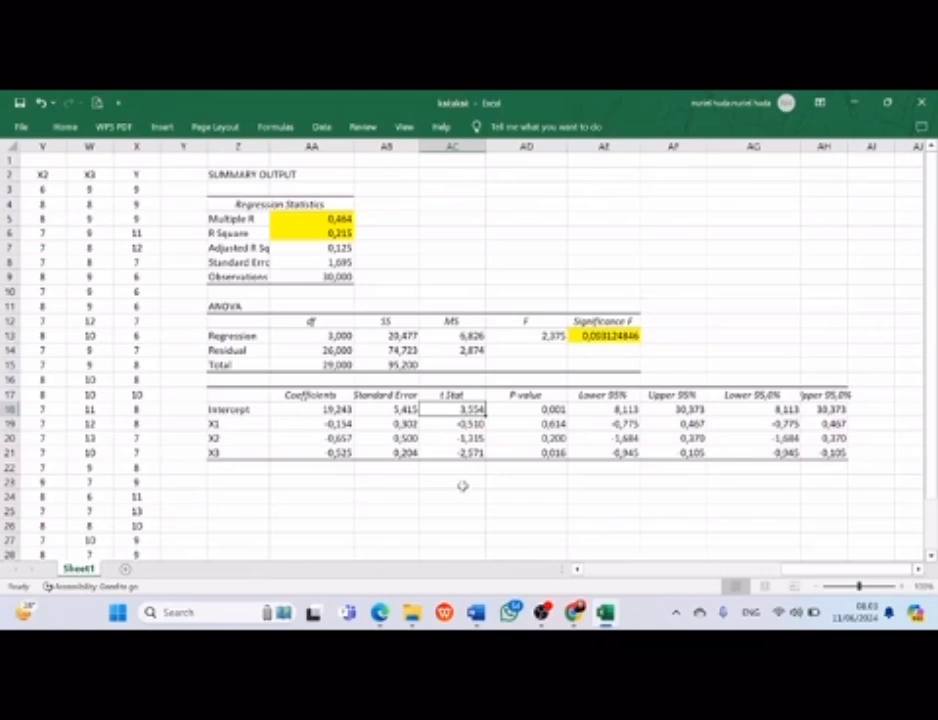
click(508, 424)
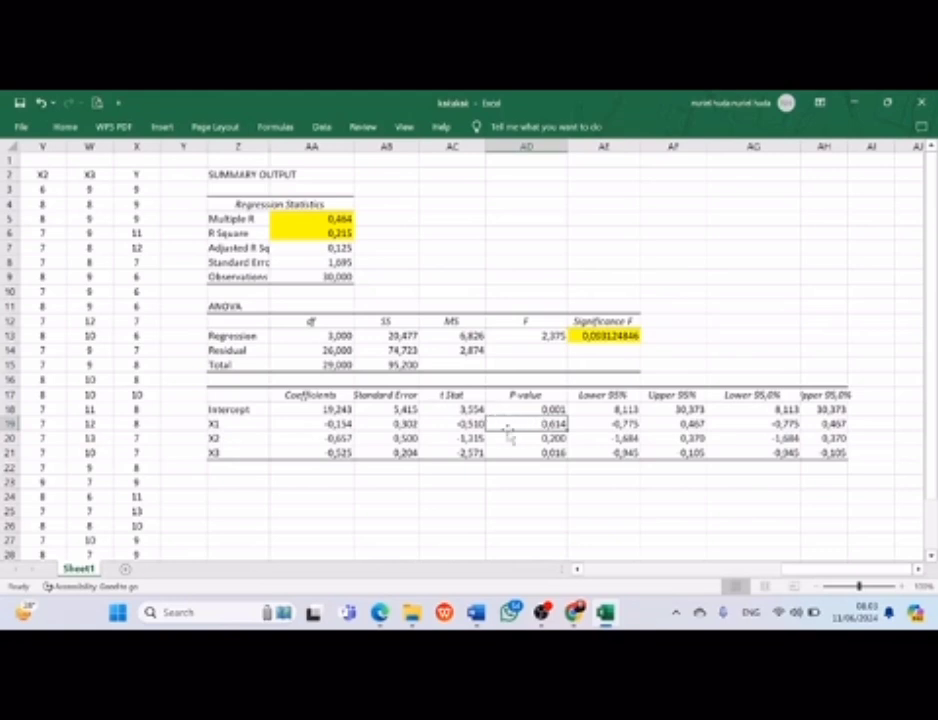
drag(512, 452, 531, 442)
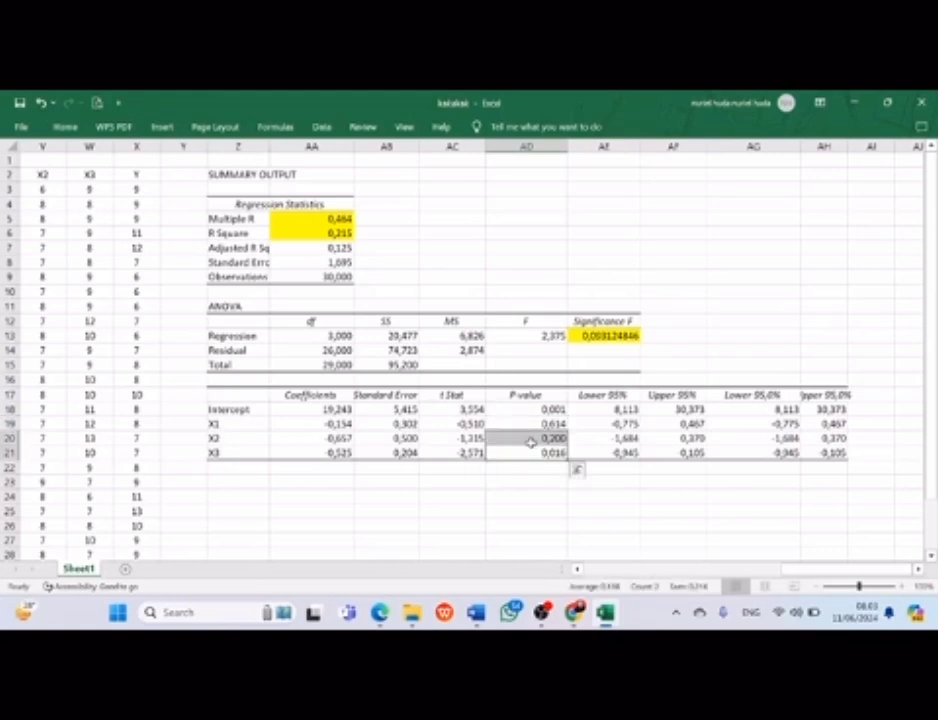
drag(500, 480, 522, 452)
click(482, 525)
click(507, 427)
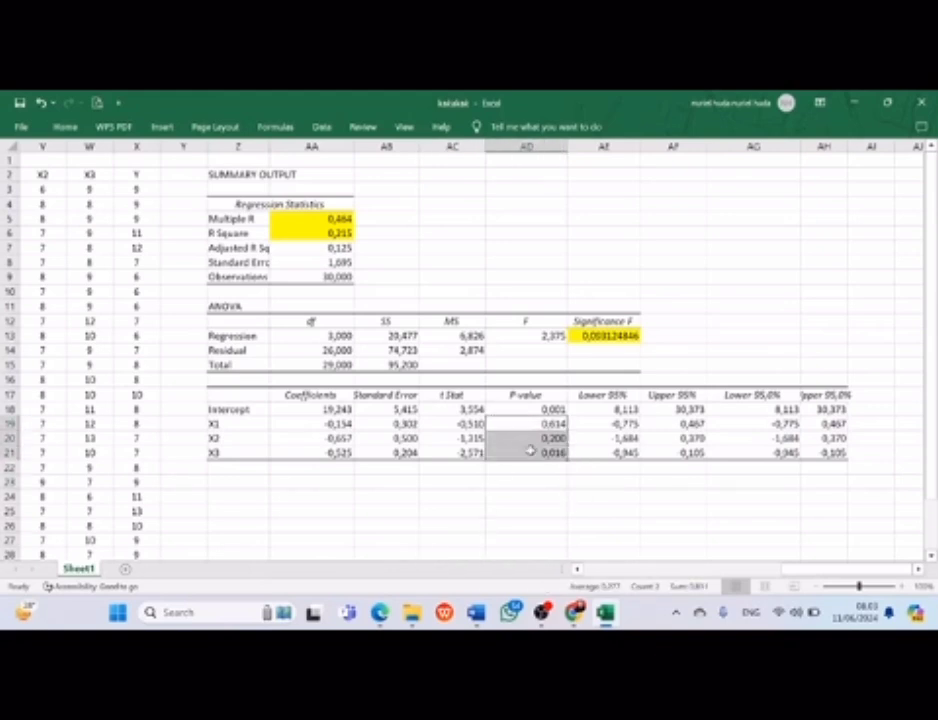
click(65, 127)
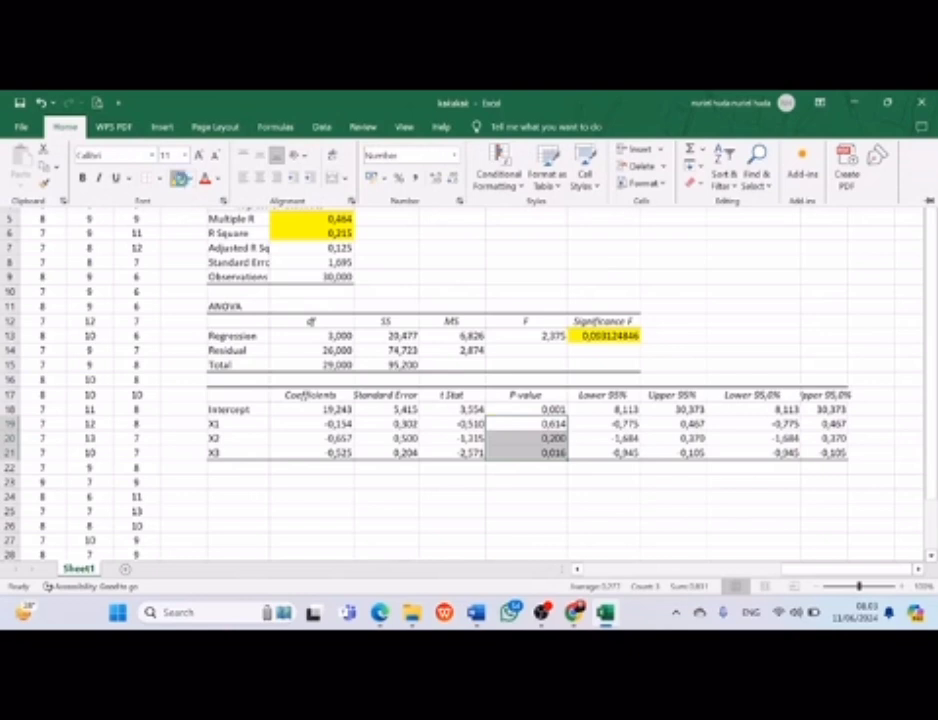
click(182, 178)
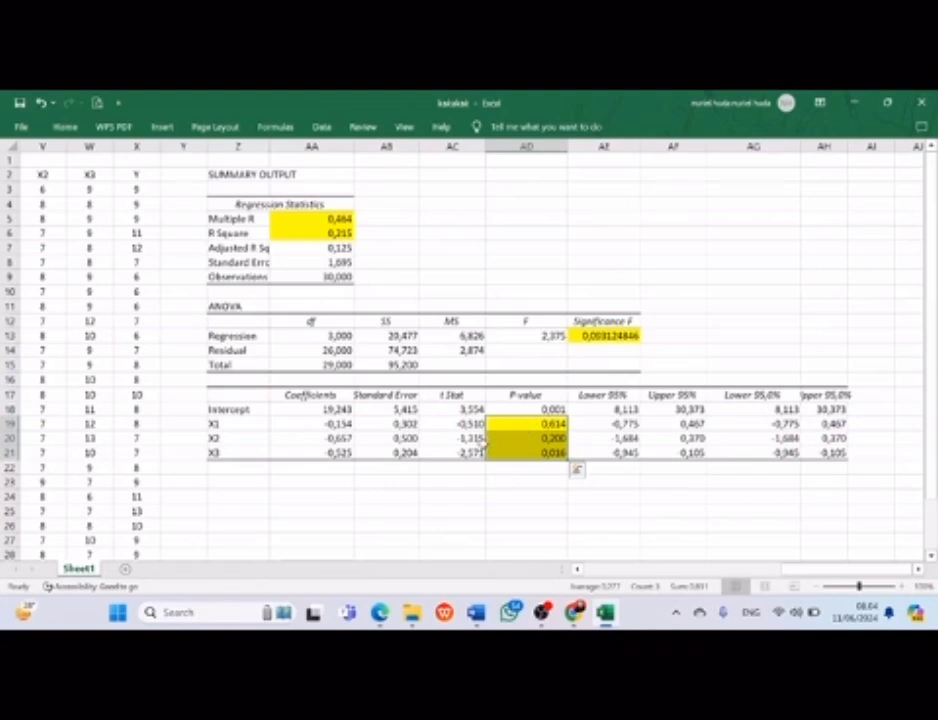
click(517, 481)
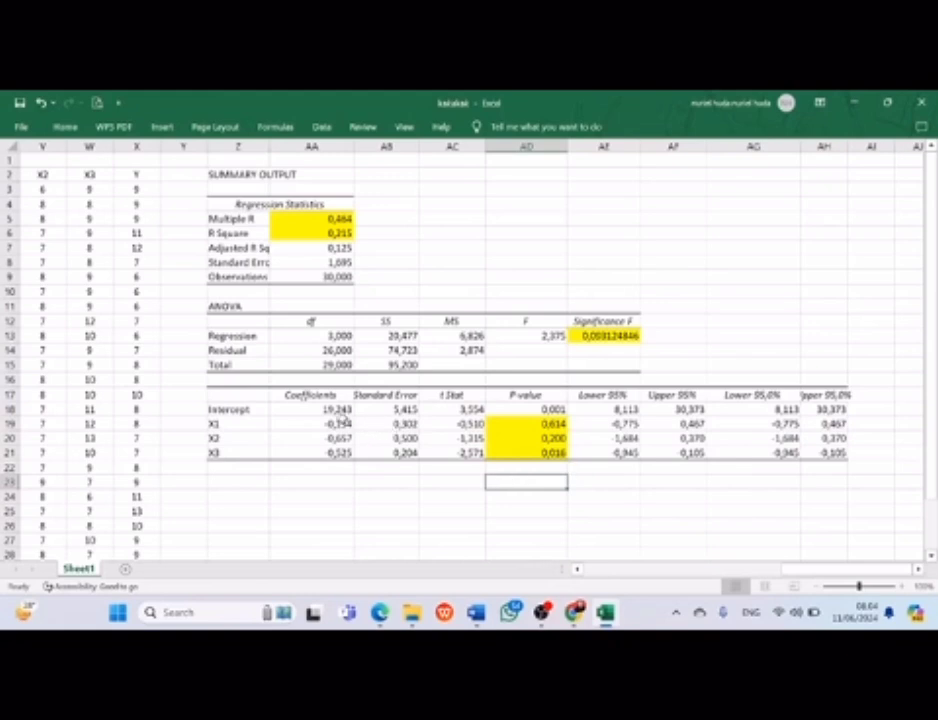
click(506, 438)
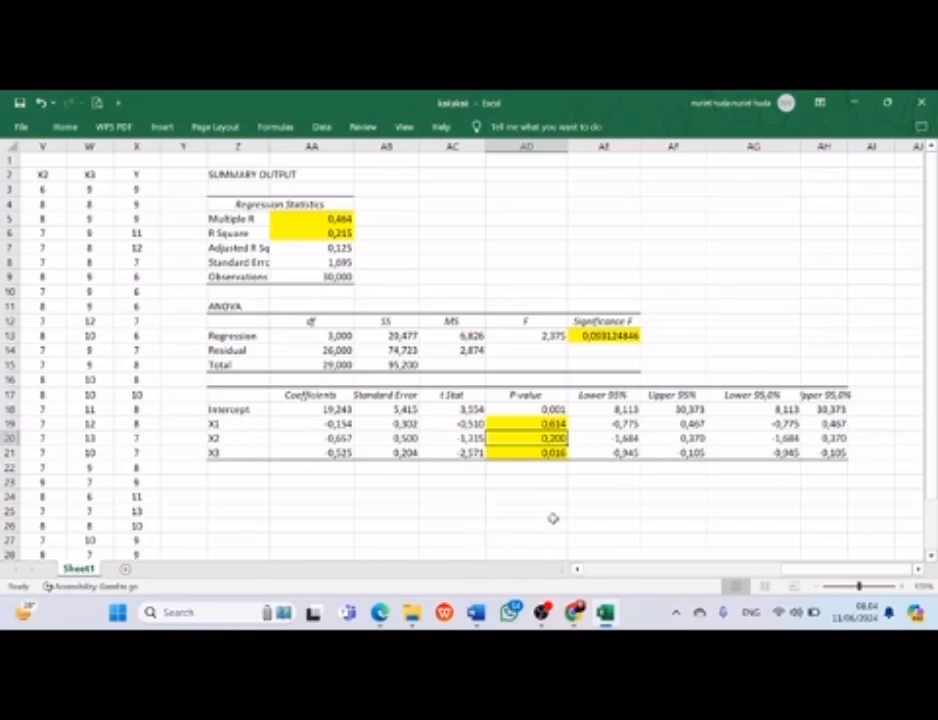
click(542, 479)
click(550, 455)
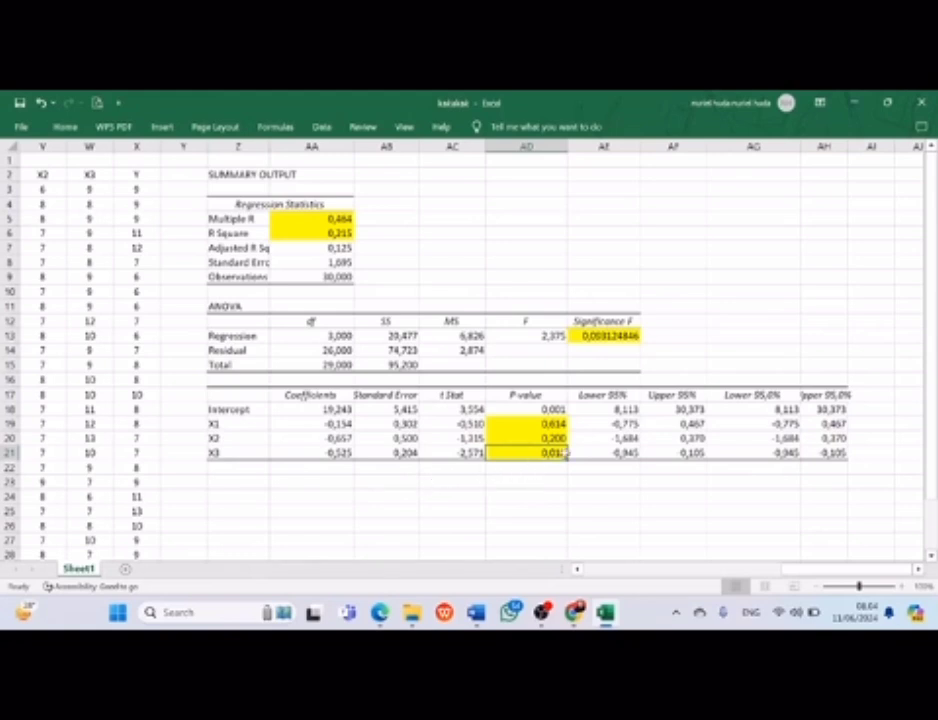
click(600, 466)
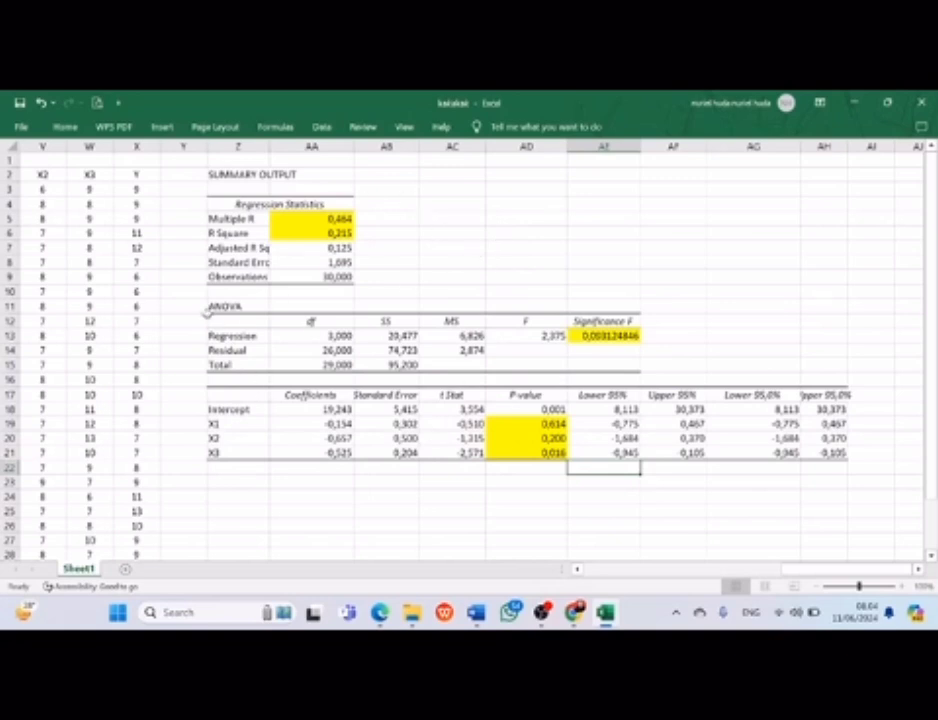
click(214, 483)
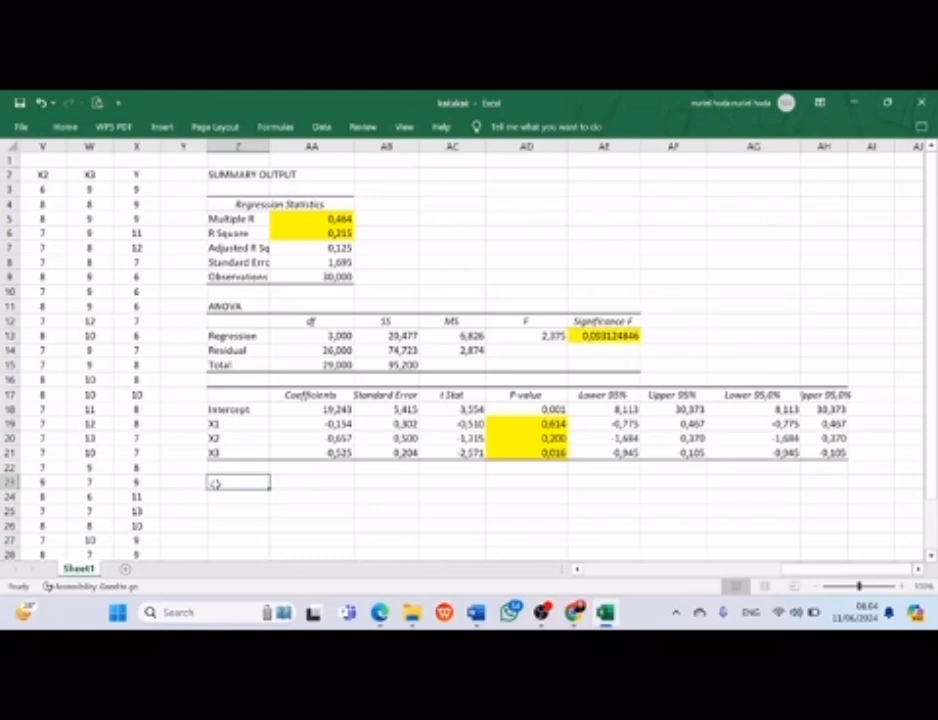
text(Y =)
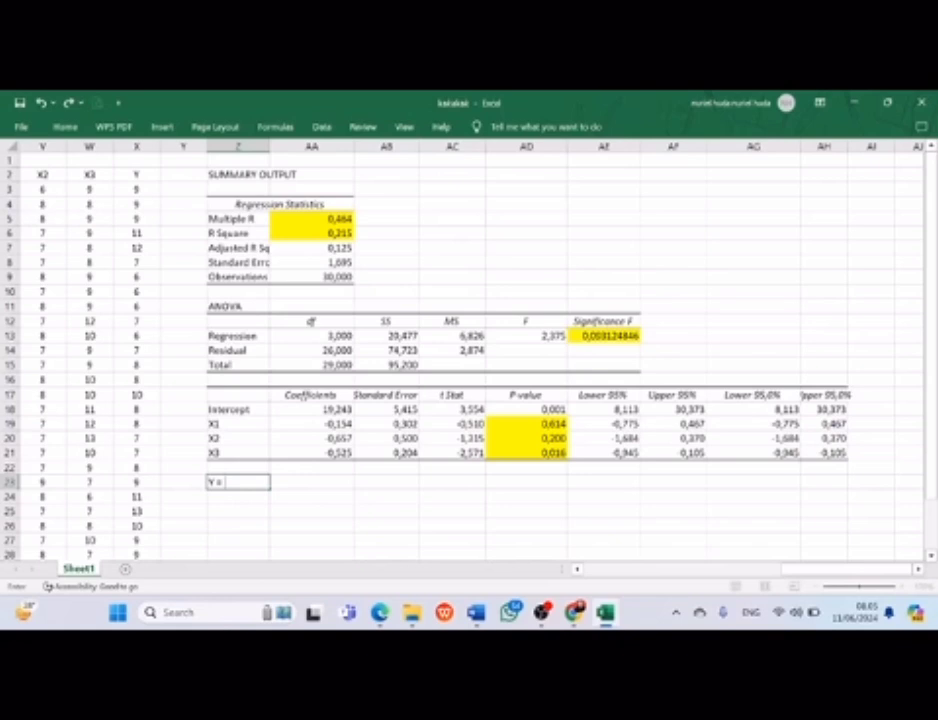
text(19,243)
click(240, 495)
text(=)
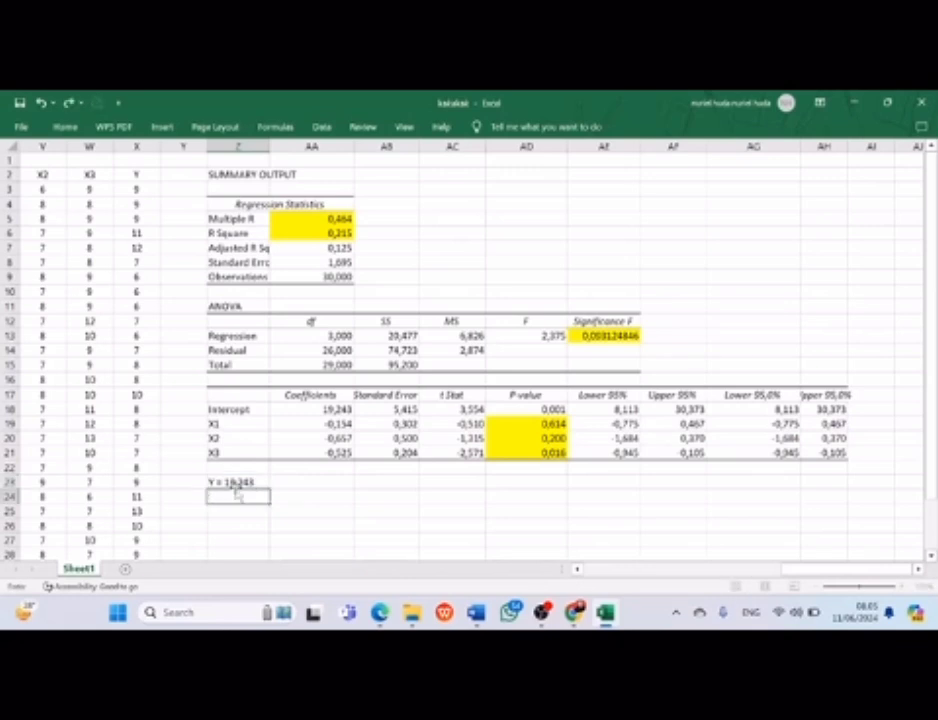
Step: Start the regression equation in Z23 anew as "Y = 19,243 + -0,154", using the intercept and the X1 coefficient
click(262, 483)
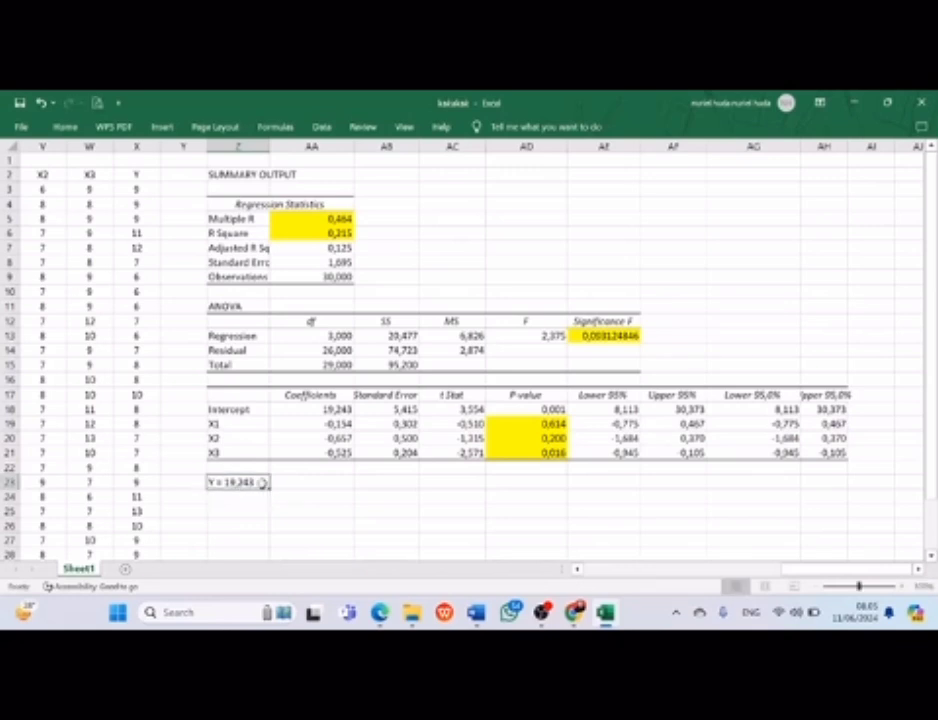
key(BackSpace)
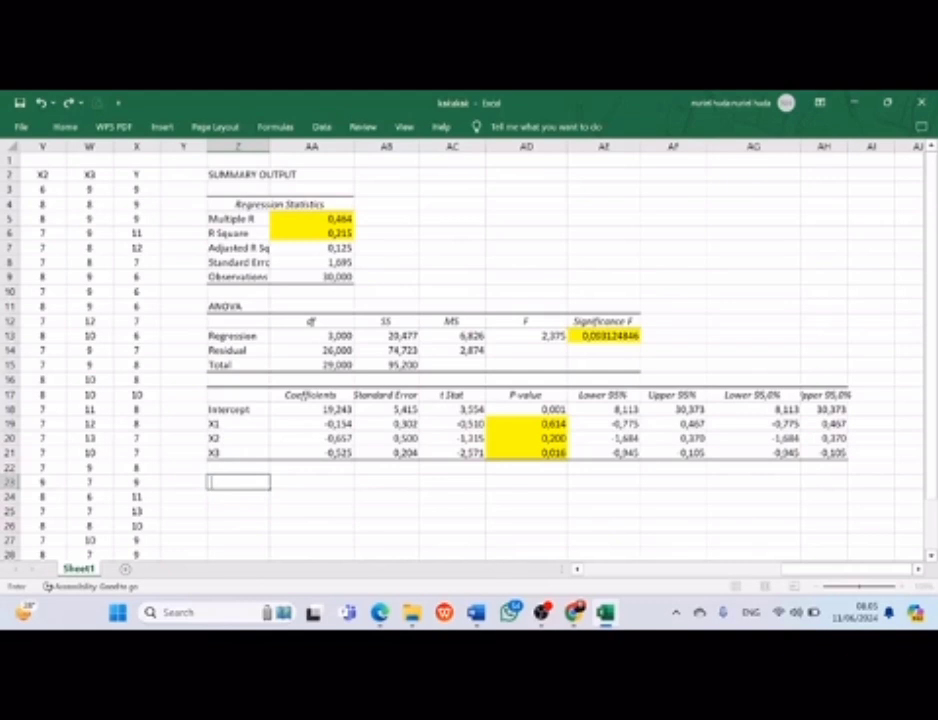
text(Y = 19,243)
text(0)
key(BackSpace)
key(BackSpace)
text(-0,154)
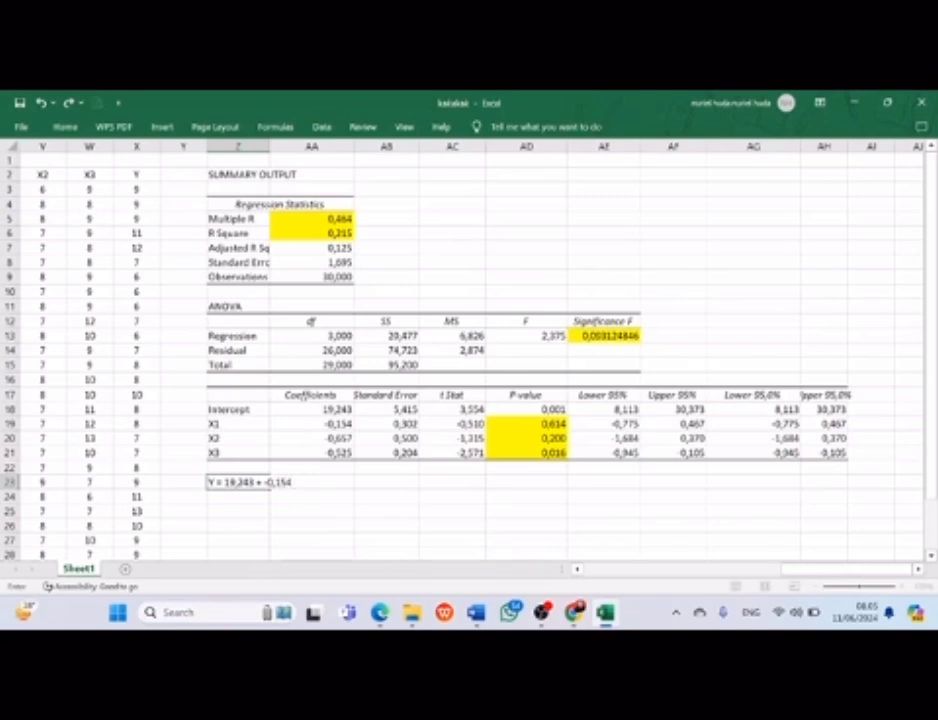
Step: Complete the equation in Z23 with the X2 and X3 coefficients, adding "+ -0,657 +-0,525"
text( x)
text( -)
text(0,6)
text(5)
text(7)
text( +)
text( -0)
text(,525)
click(350, 507)
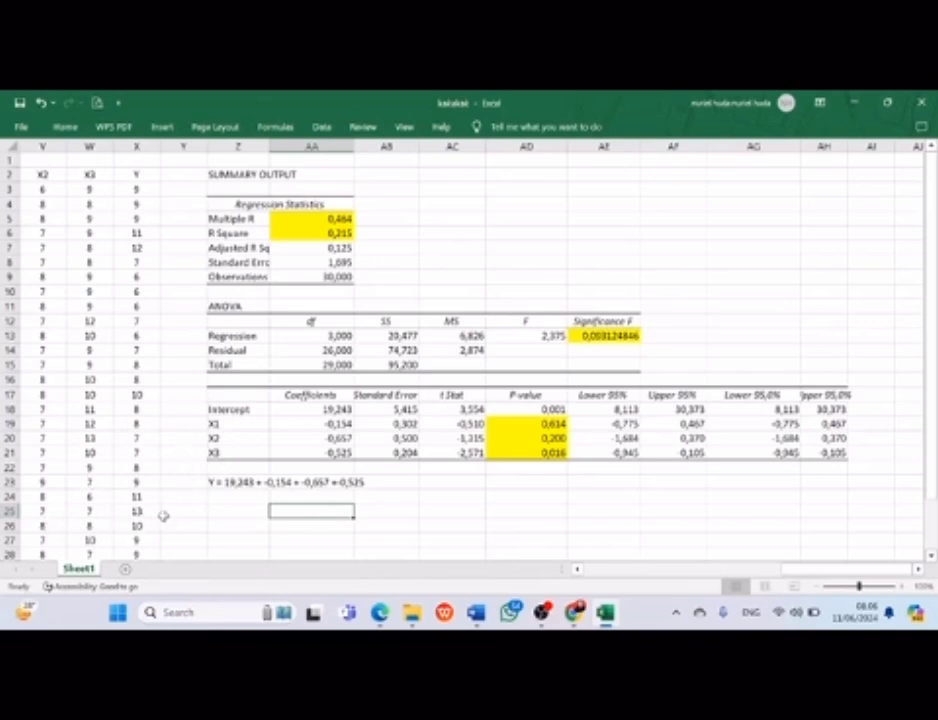
Step: Review the equation in Z23 against the coefficients of X1, X2 and X3 in AA19:AA21
click(210, 482)
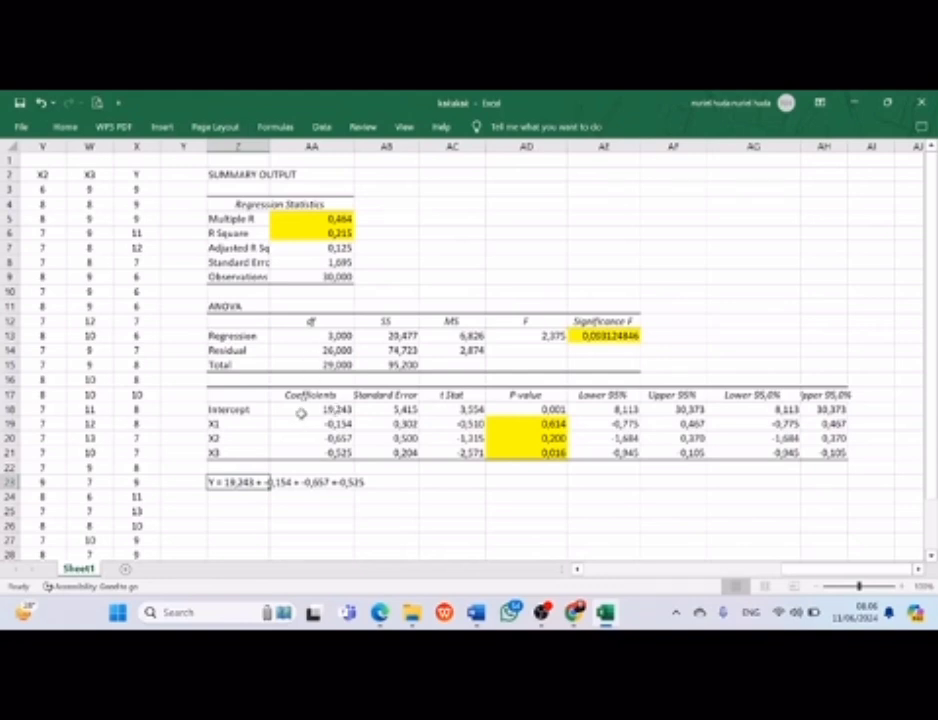
click(300, 414)
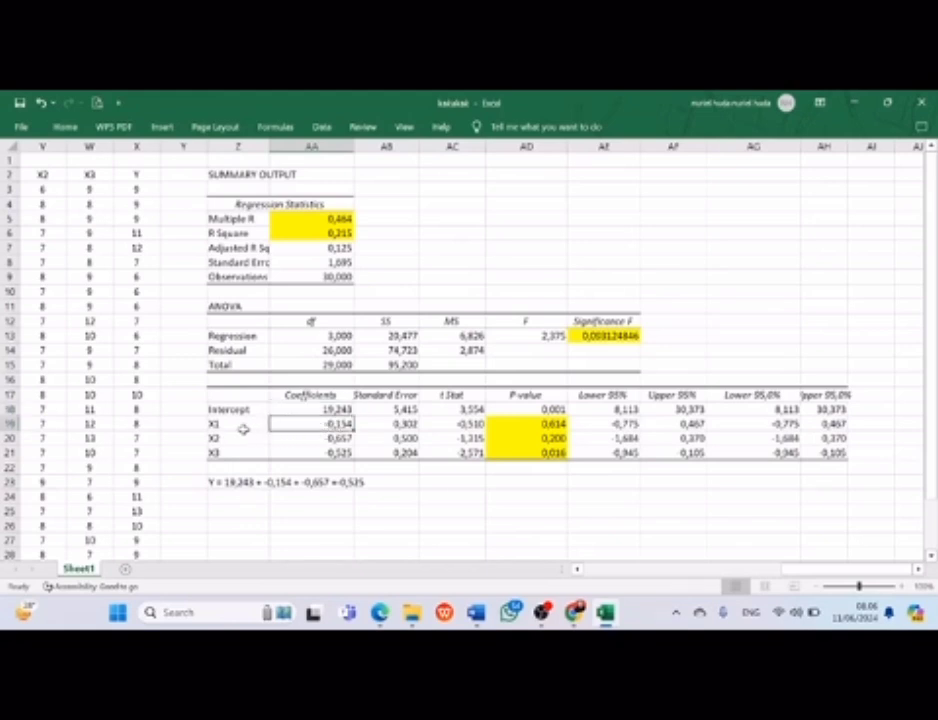
click(300, 437)
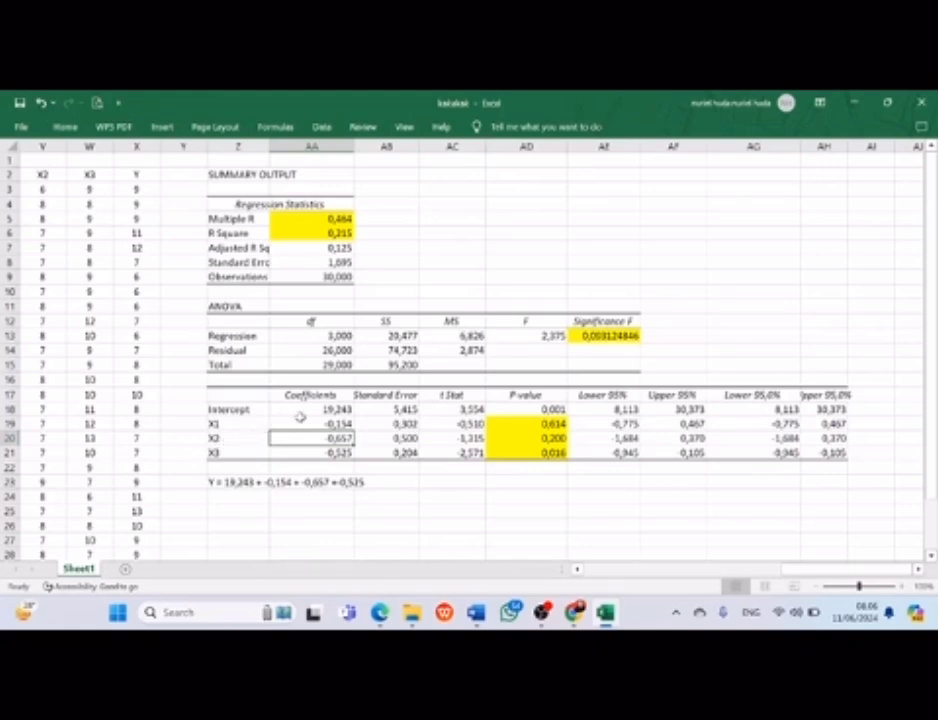
click(302, 448)
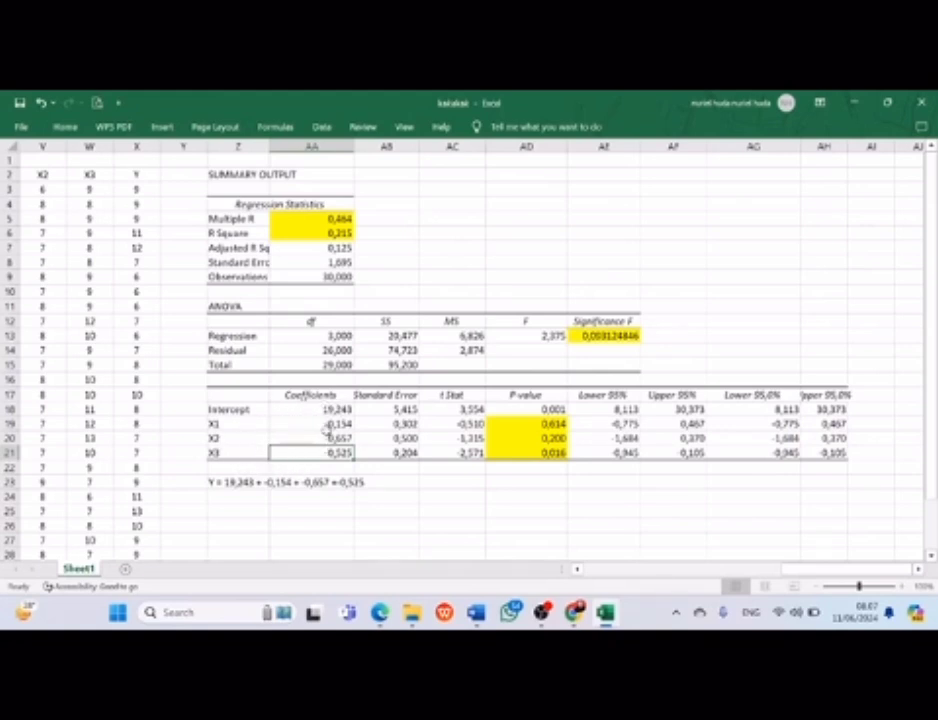
Step: Highlight the coefficients of X1, X2 and X3 in AA19:AA21 with yellow fill
drag(318, 425, 345, 458)
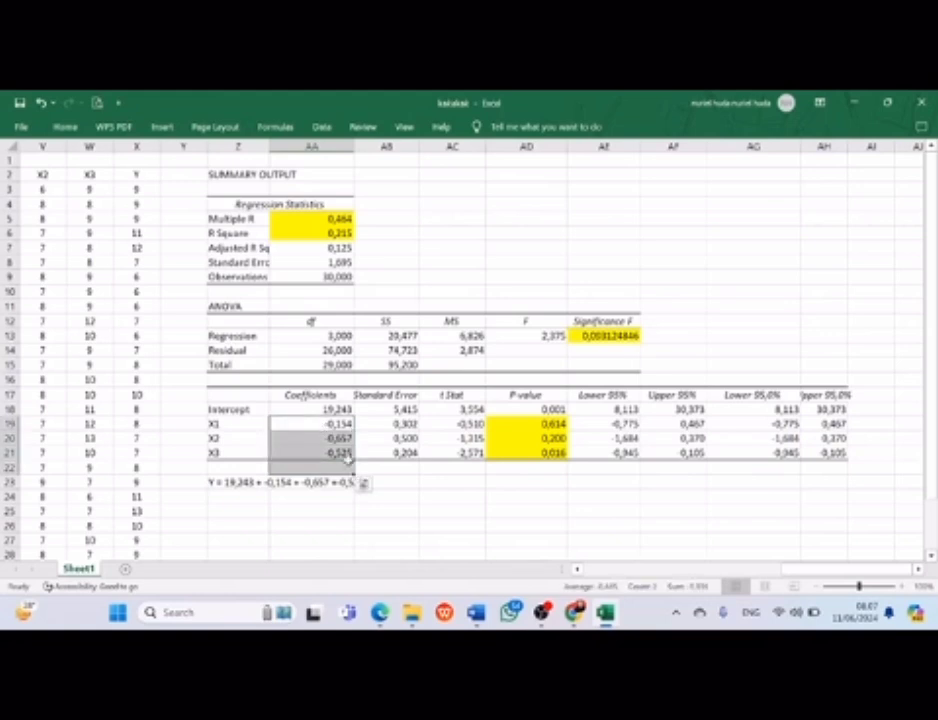
click(313, 438)
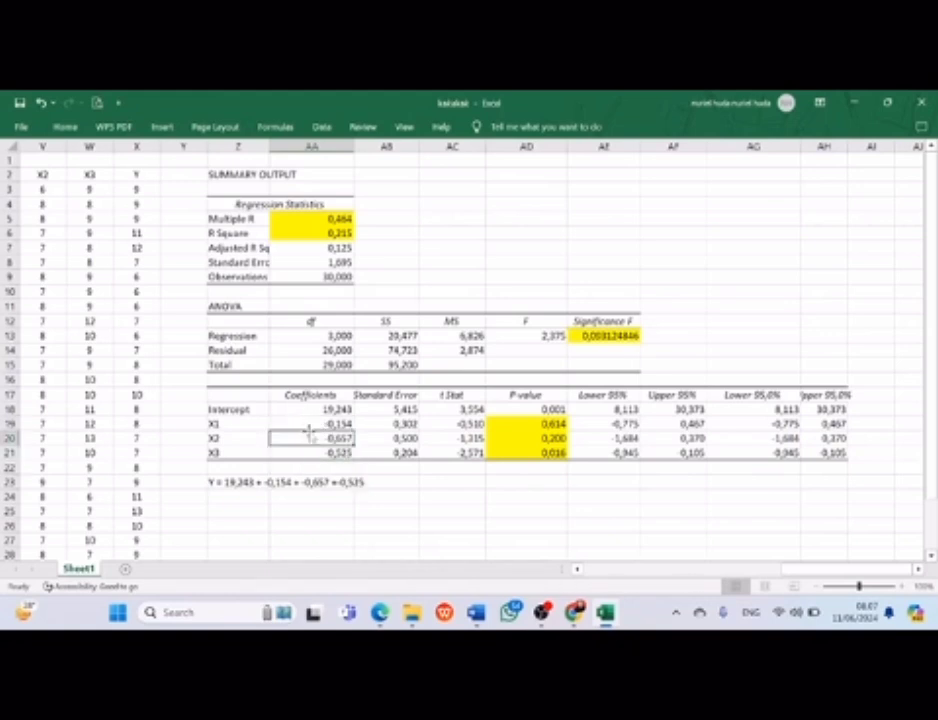
drag(300, 424, 325, 450)
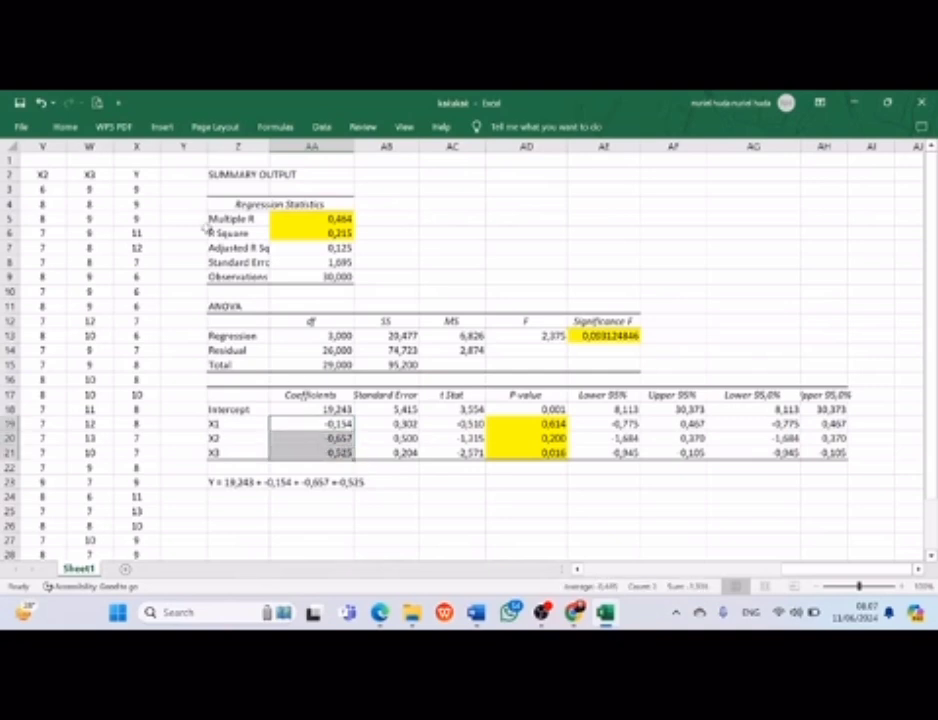
click(65, 127)
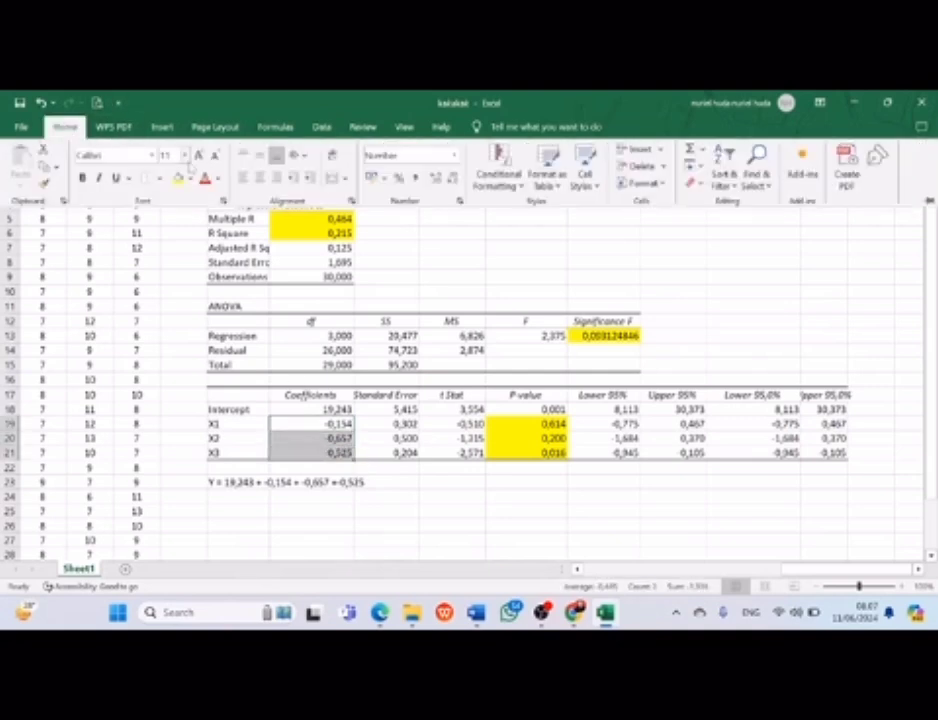
click(179, 179)
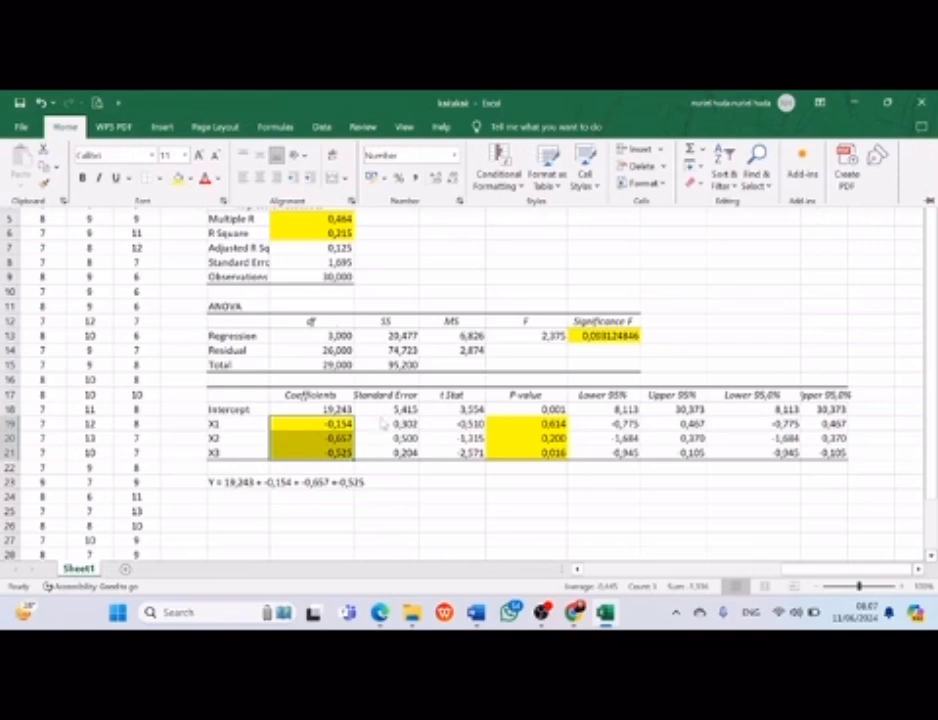
click(454, 490)
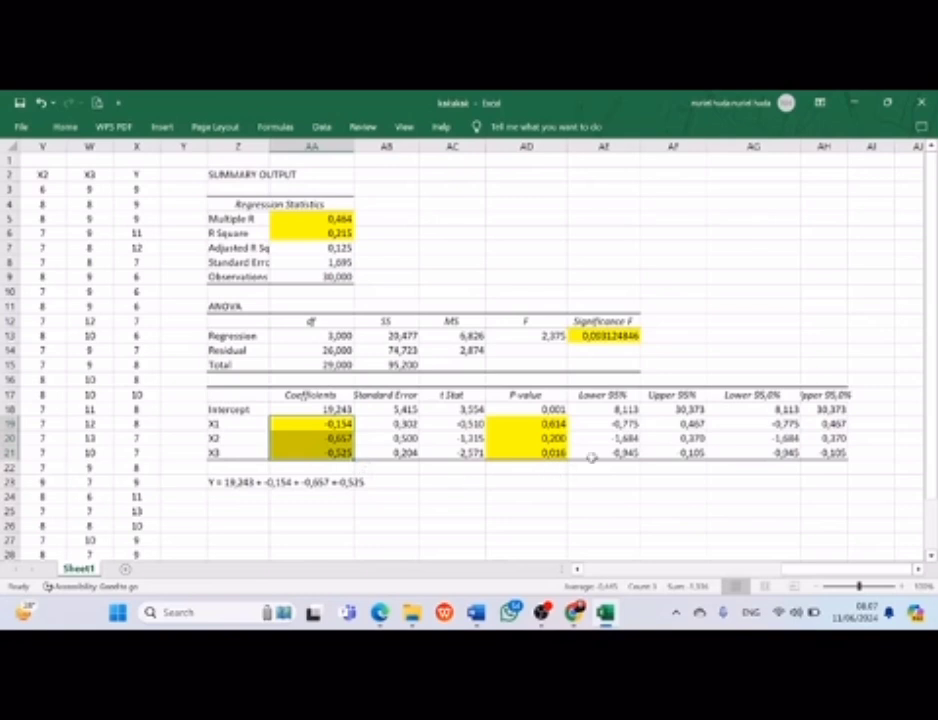
click(628, 468)
click(658, 485)
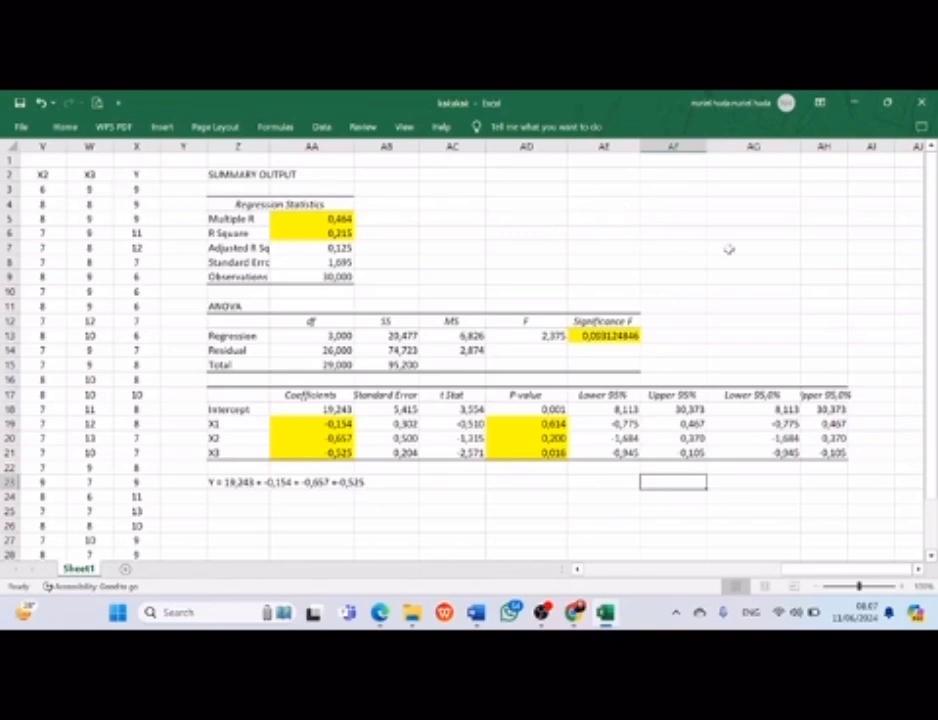
drag(930, 338, 933, 432)
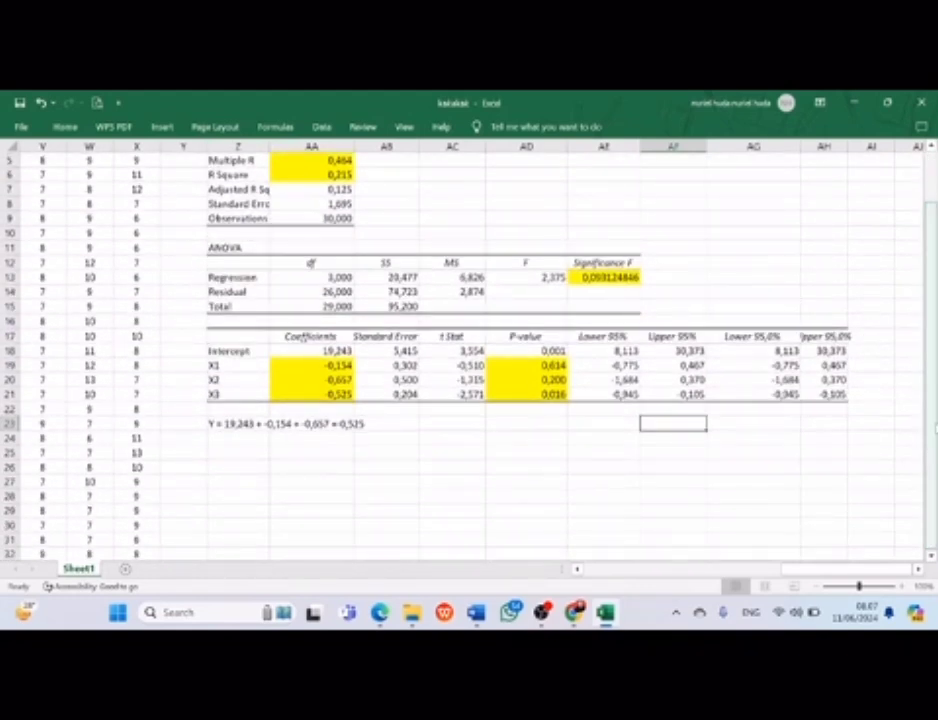